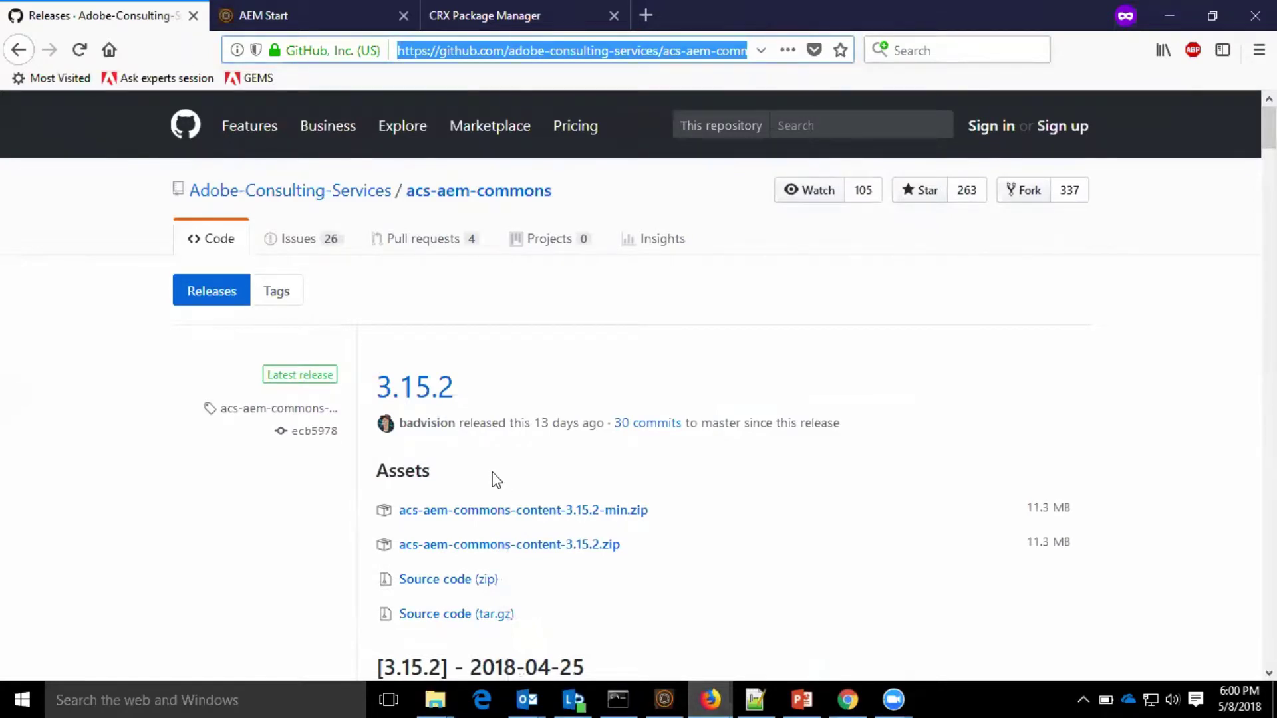
Step: Review the 3.15.2 release assets on GitHub, then switch to the AEM start page tab
scroll(493, 479, "down", 3)
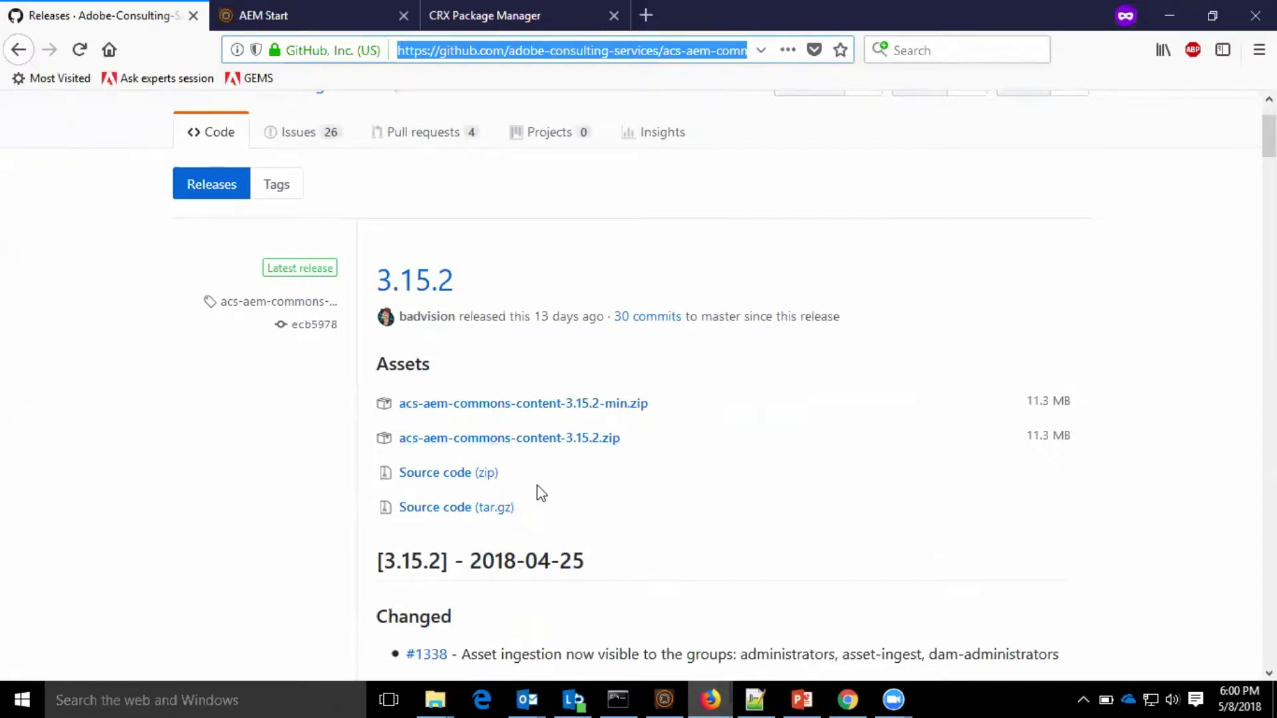
scroll(534, 478, "up", 2)
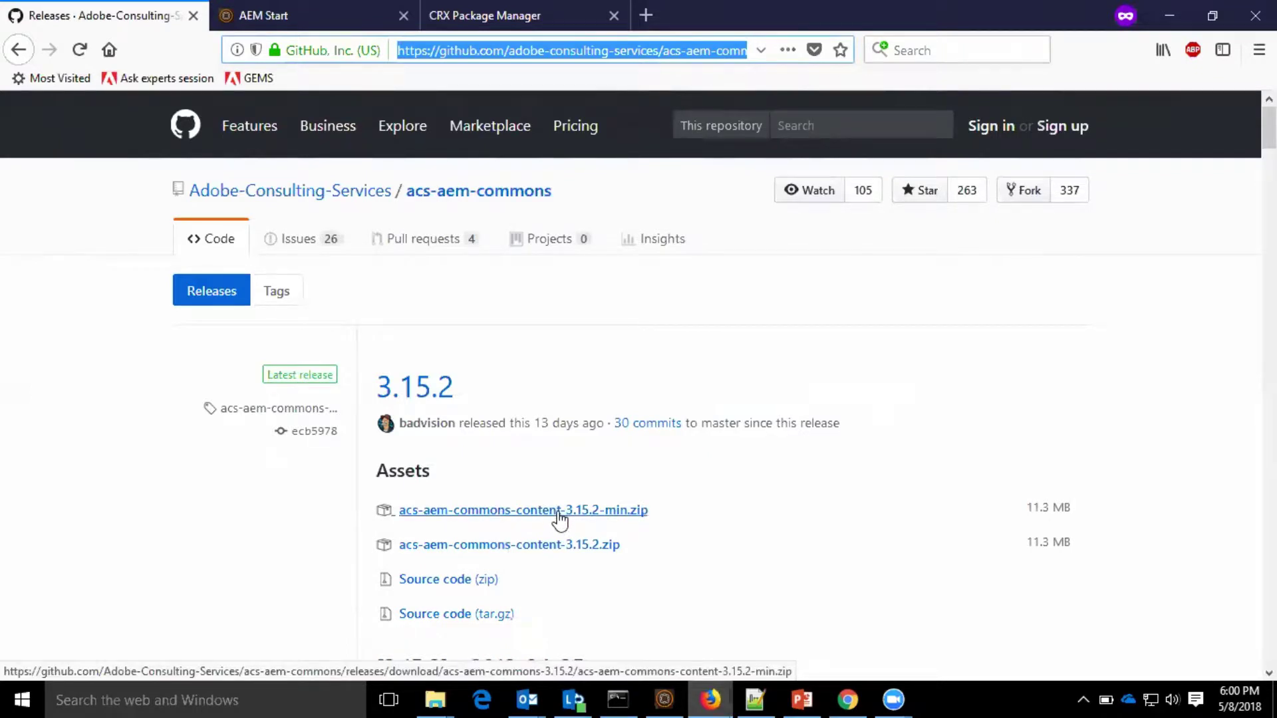
left_click(273, 10)
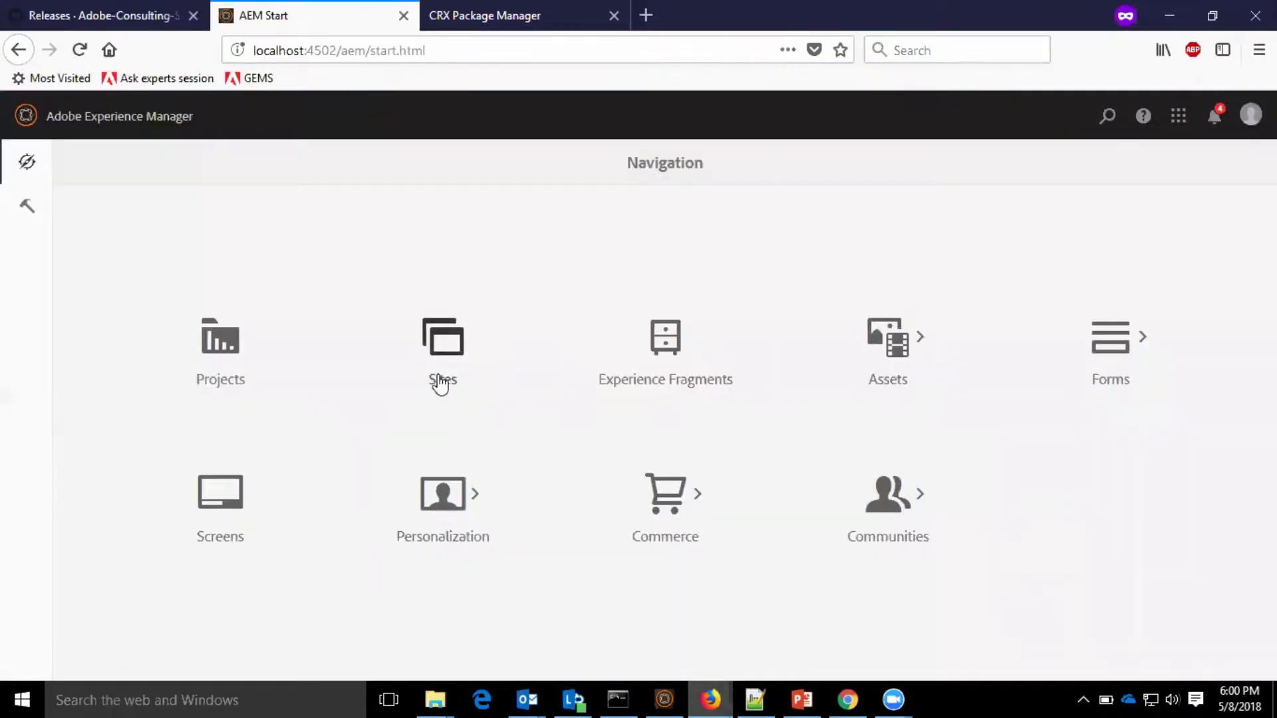
Step: Upload acs-aem-commons-content-3.15.2.zip from disk in CRX Package Manager
left_click(497, 15)
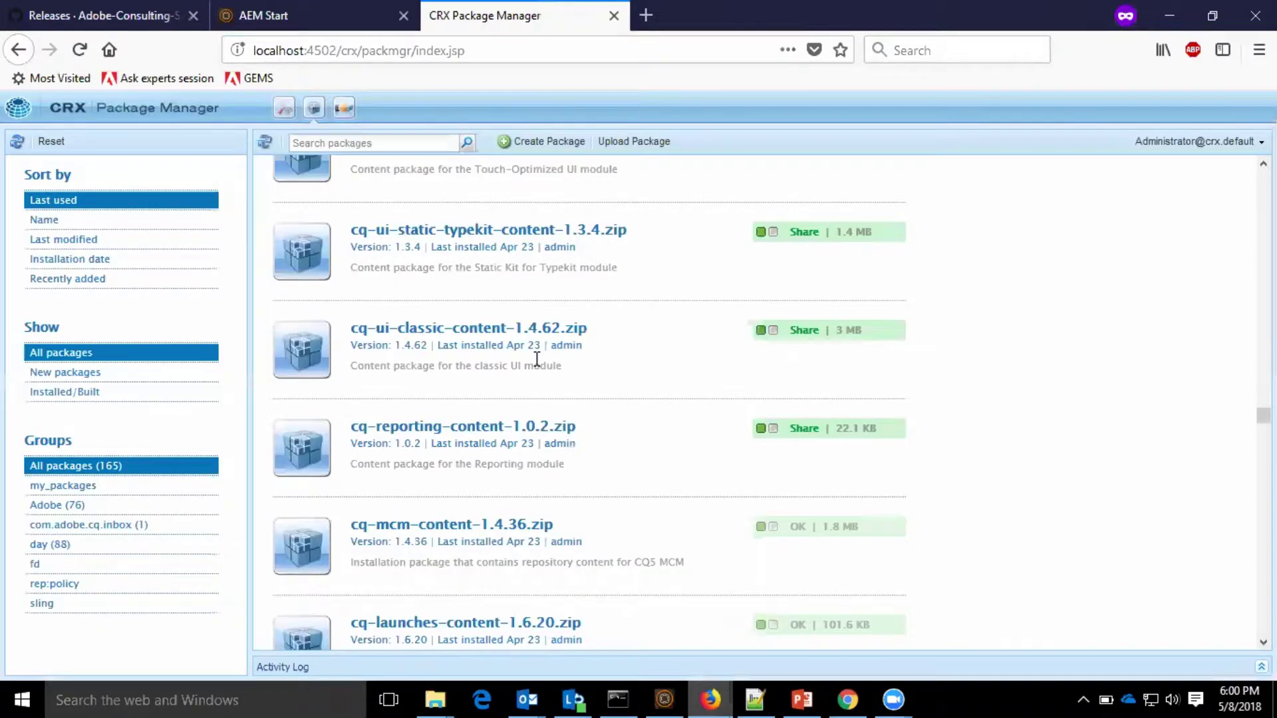
left_click(621, 143)
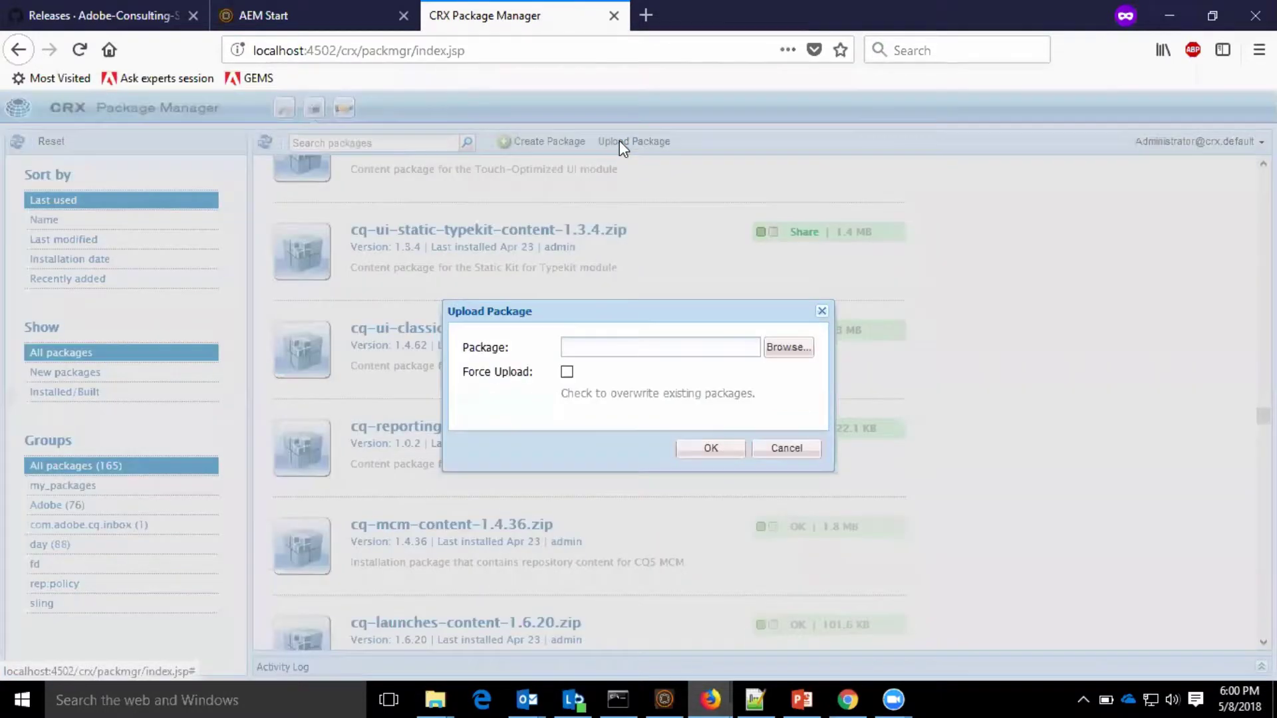
left_click(776, 344)
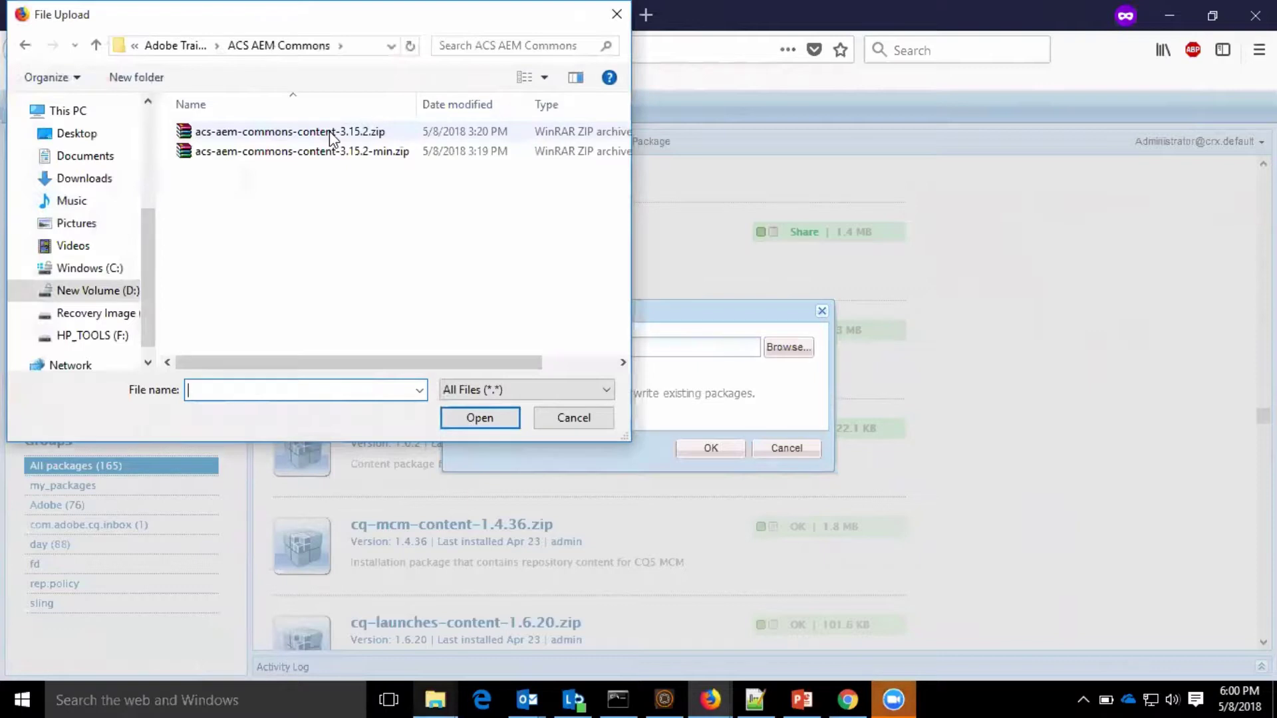
left_click(329, 131)
left_click(479, 419)
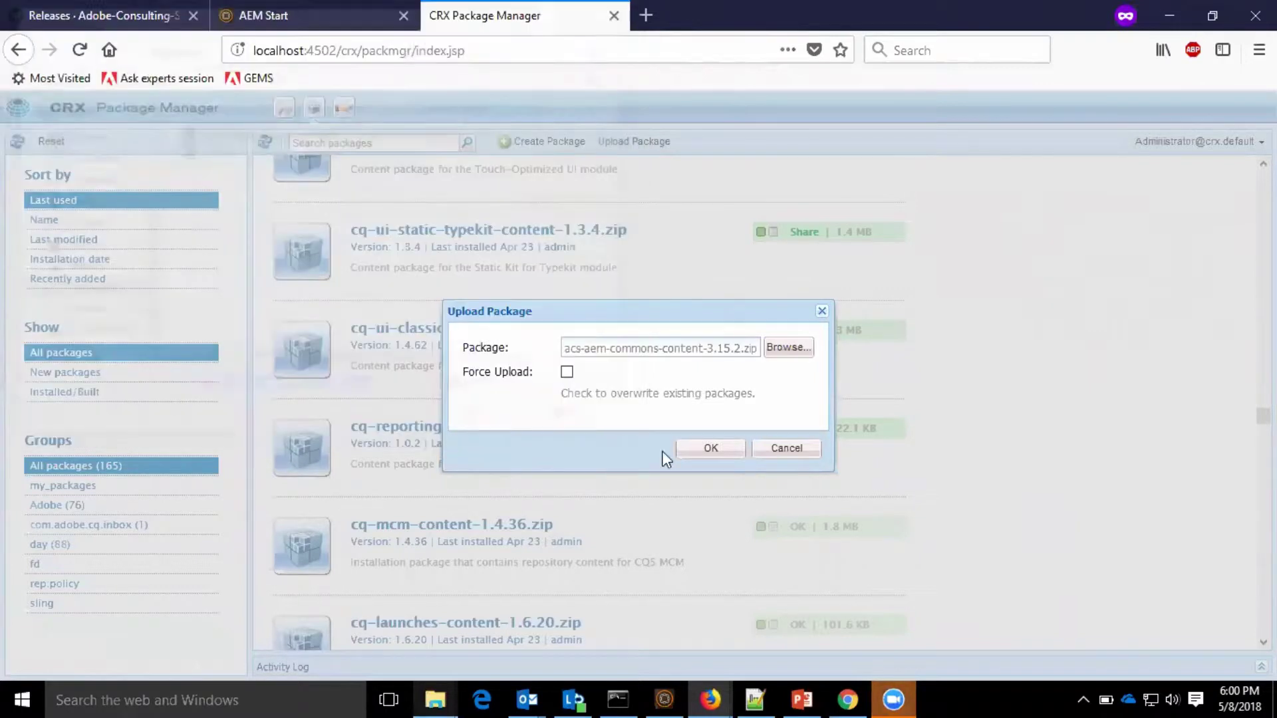
left_click(712, 449)
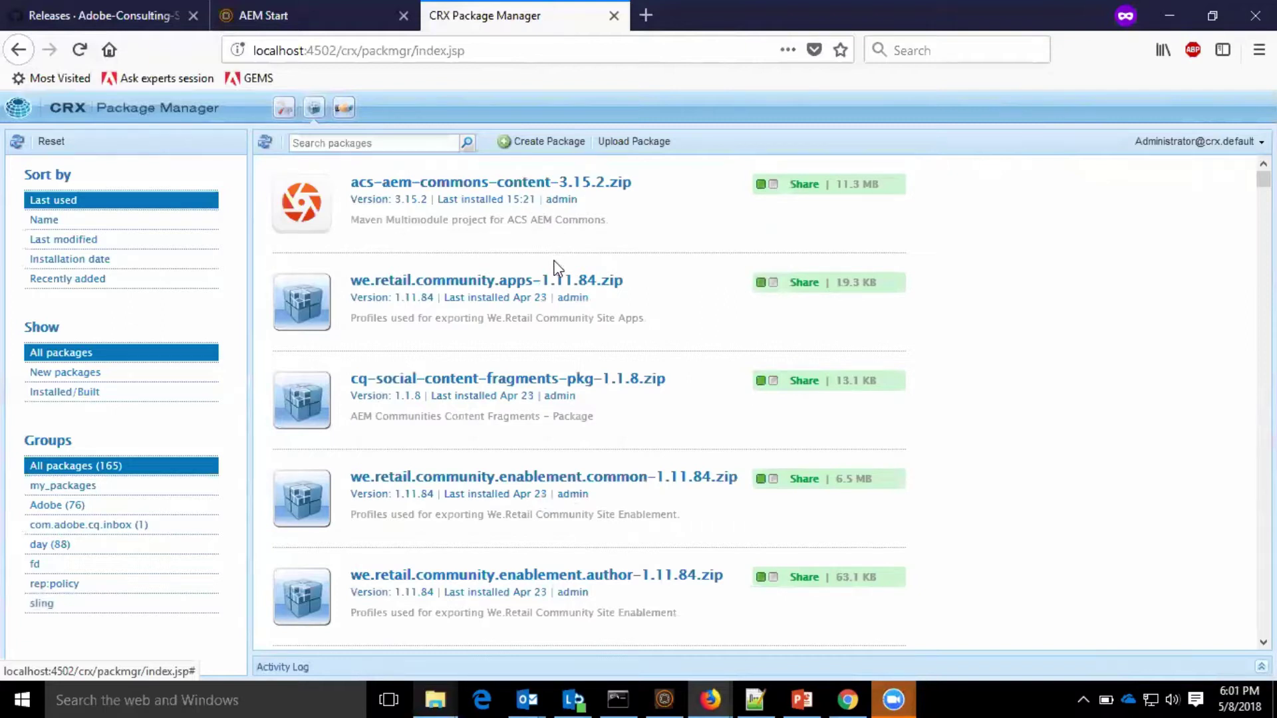
Step: Go to the AEM Tools overview and display the ACS AEM Commons tool category
left_click(360, 9)
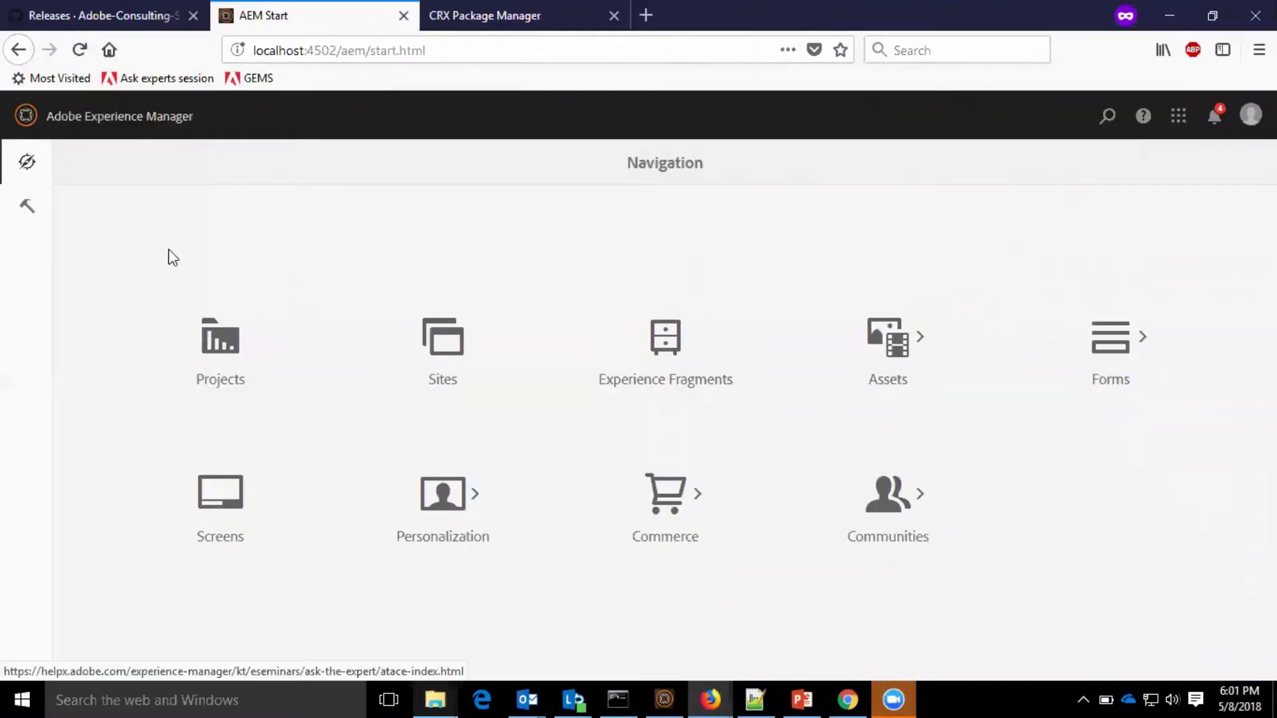
left_click(27, 207)
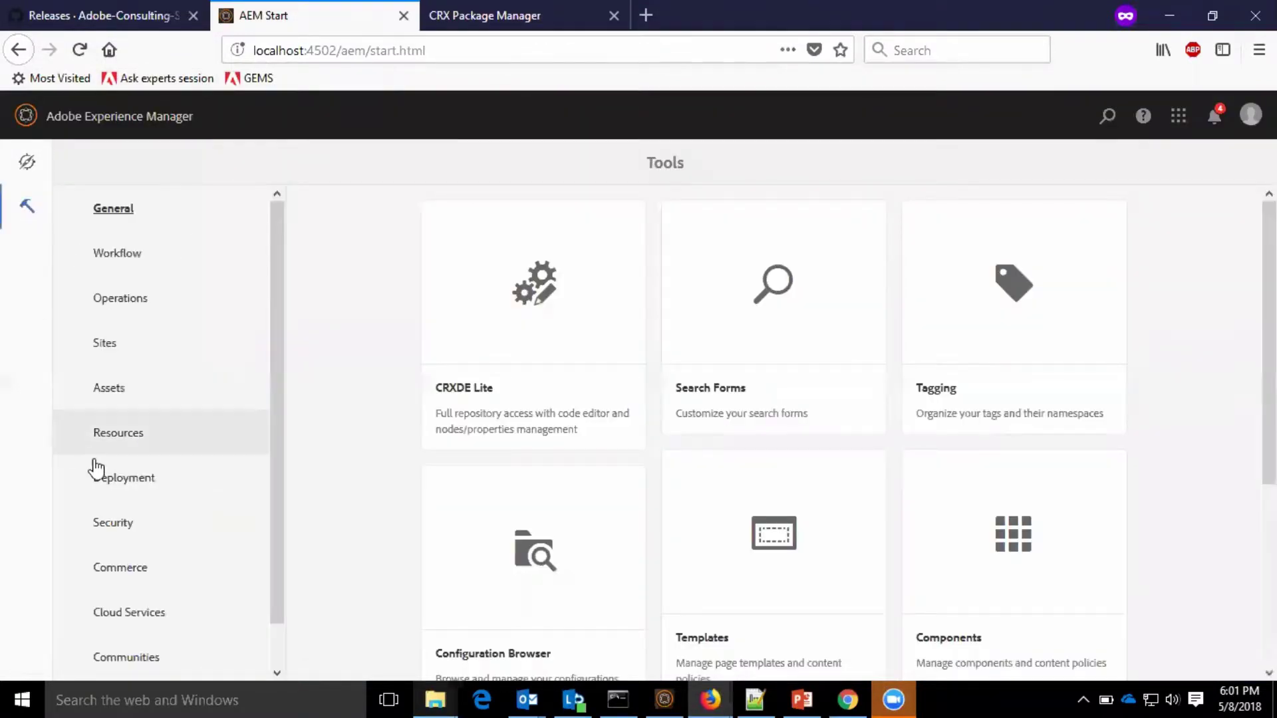
scroll(99, 473, "down", 1)
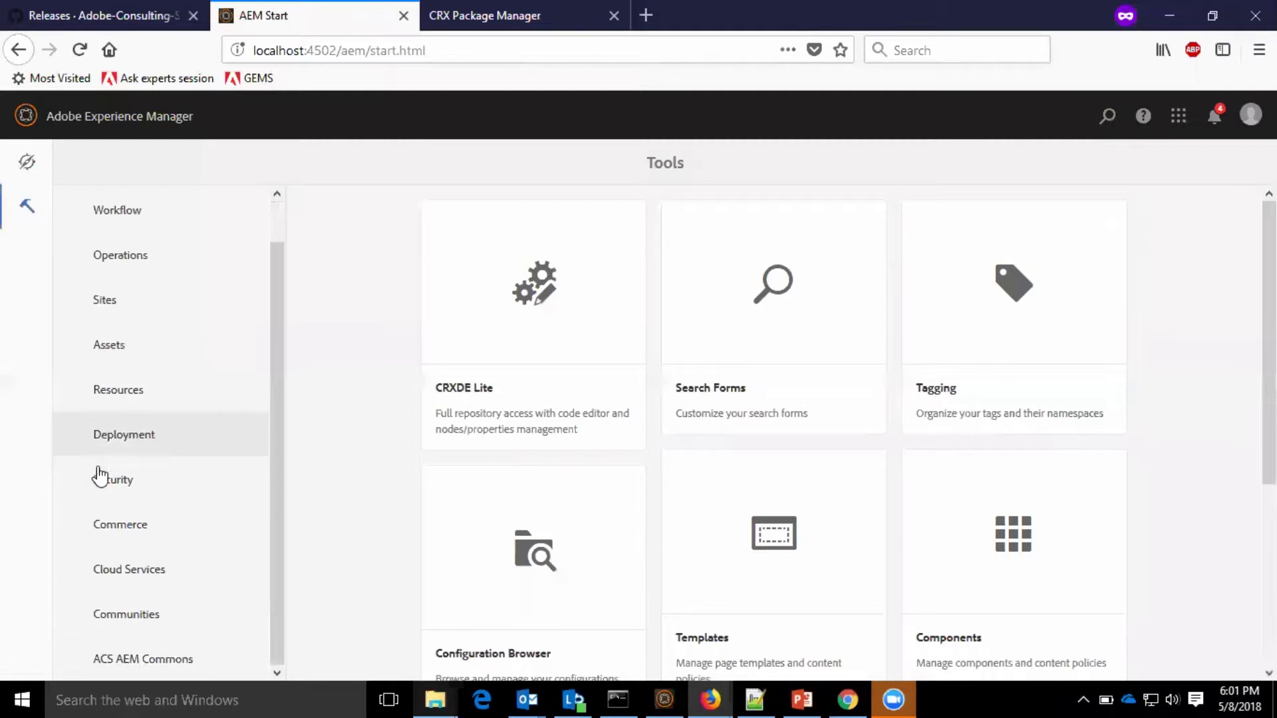
left_click(151, 665)
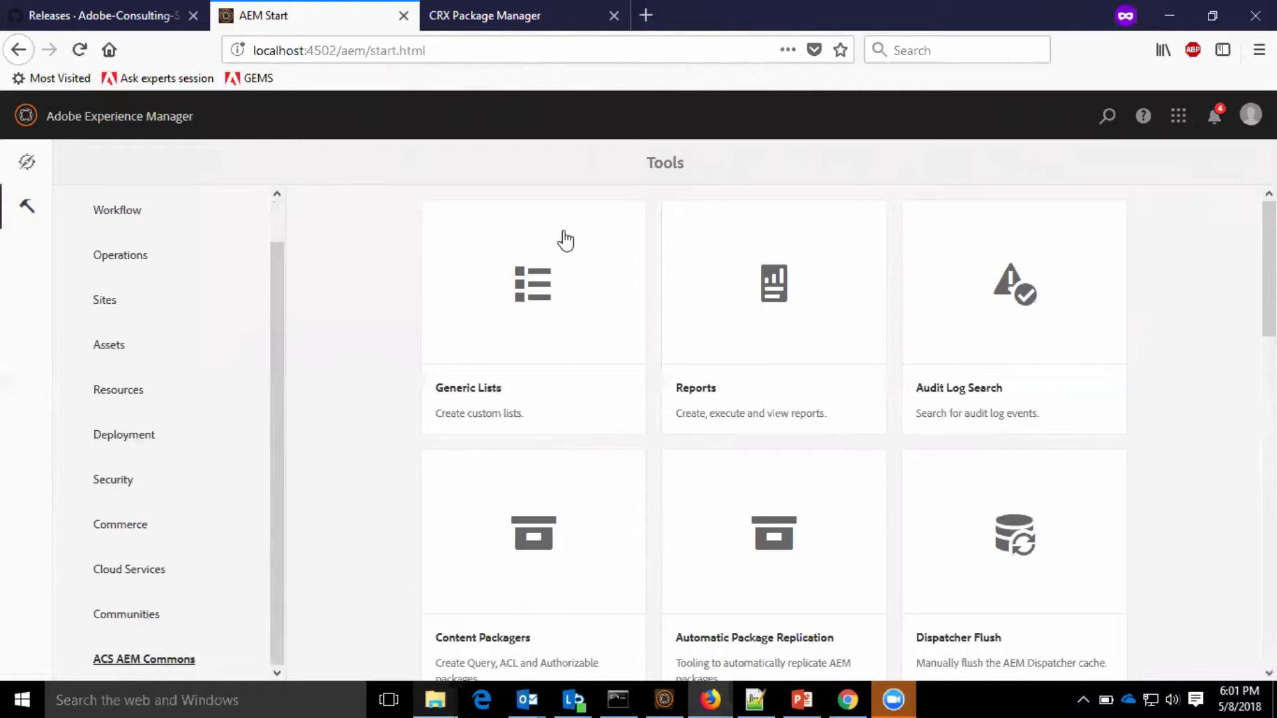
scroll(1040, 235, "down", 6)
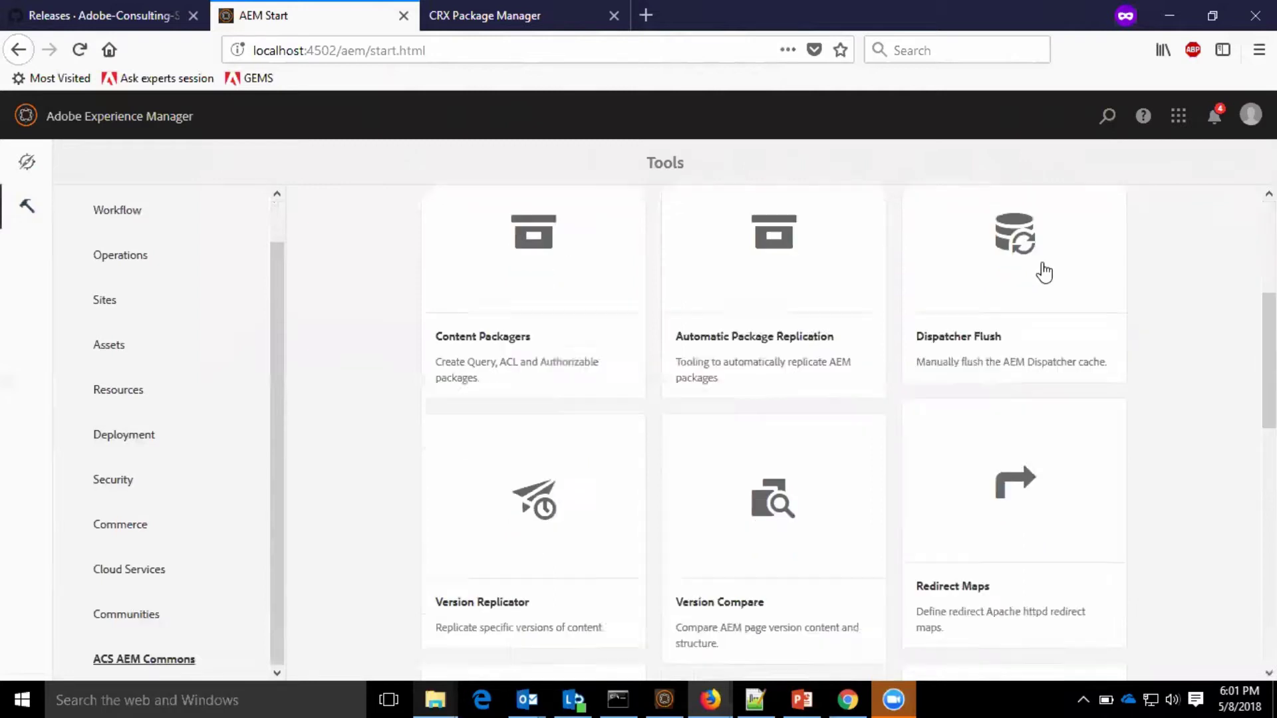
scroll(1080, 413, "up", 6)
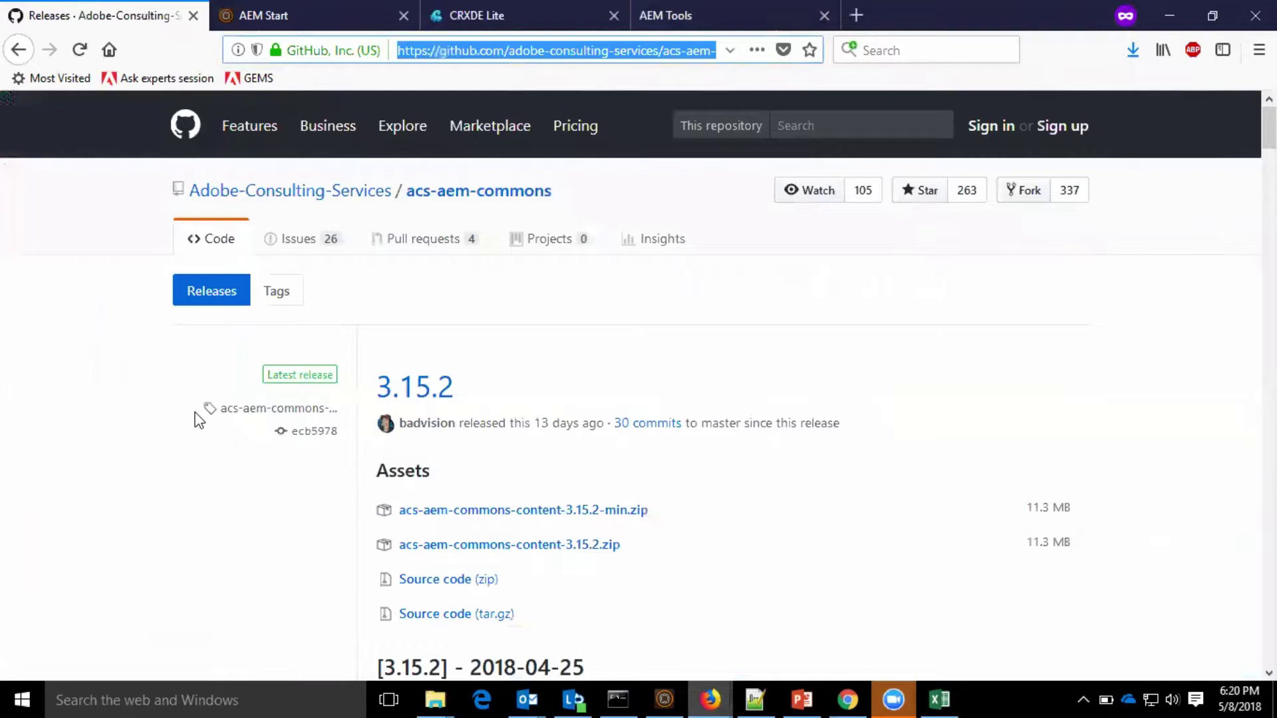
Step: From CRXDE Lite, open Package Manager showing acs-aem-commons-content-3.15.2.zip installed at version 3.15.2
left_click(458, 13)
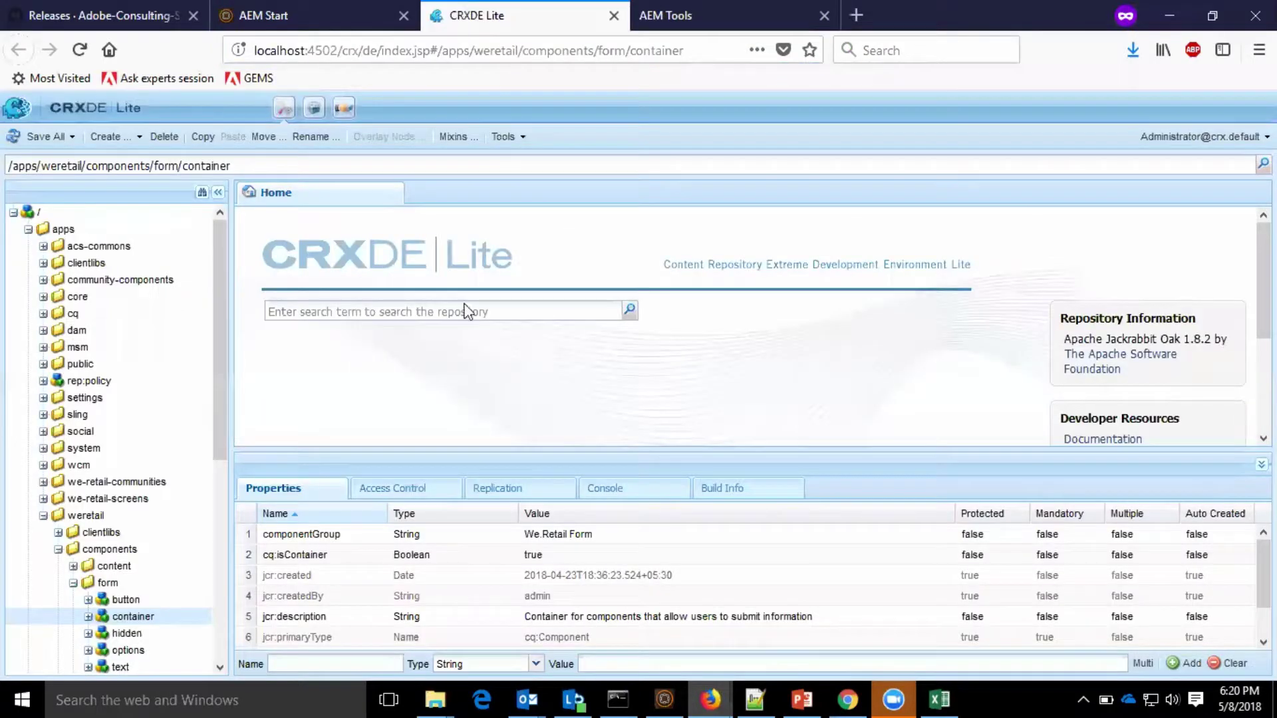
left_click(315, 112)
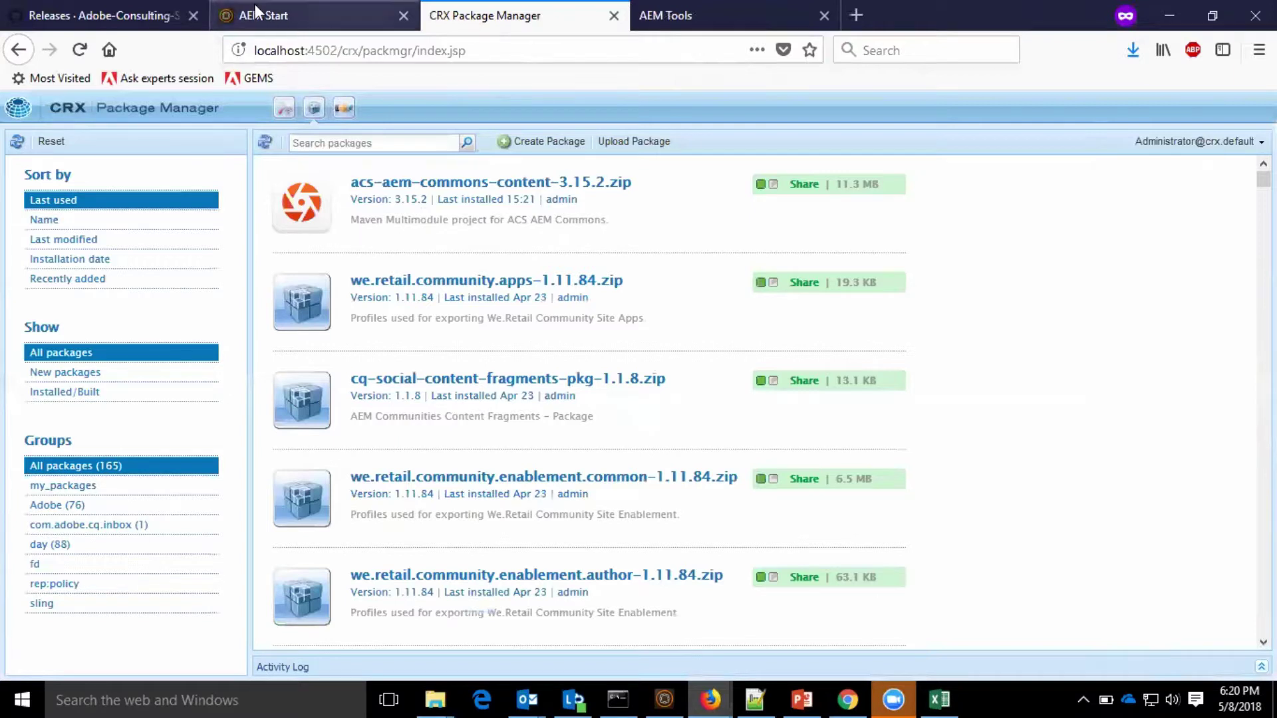
Step: Scroll the ACS AEM Commons tool cards and open Page Compare in a new tab
left_click(279, 17)
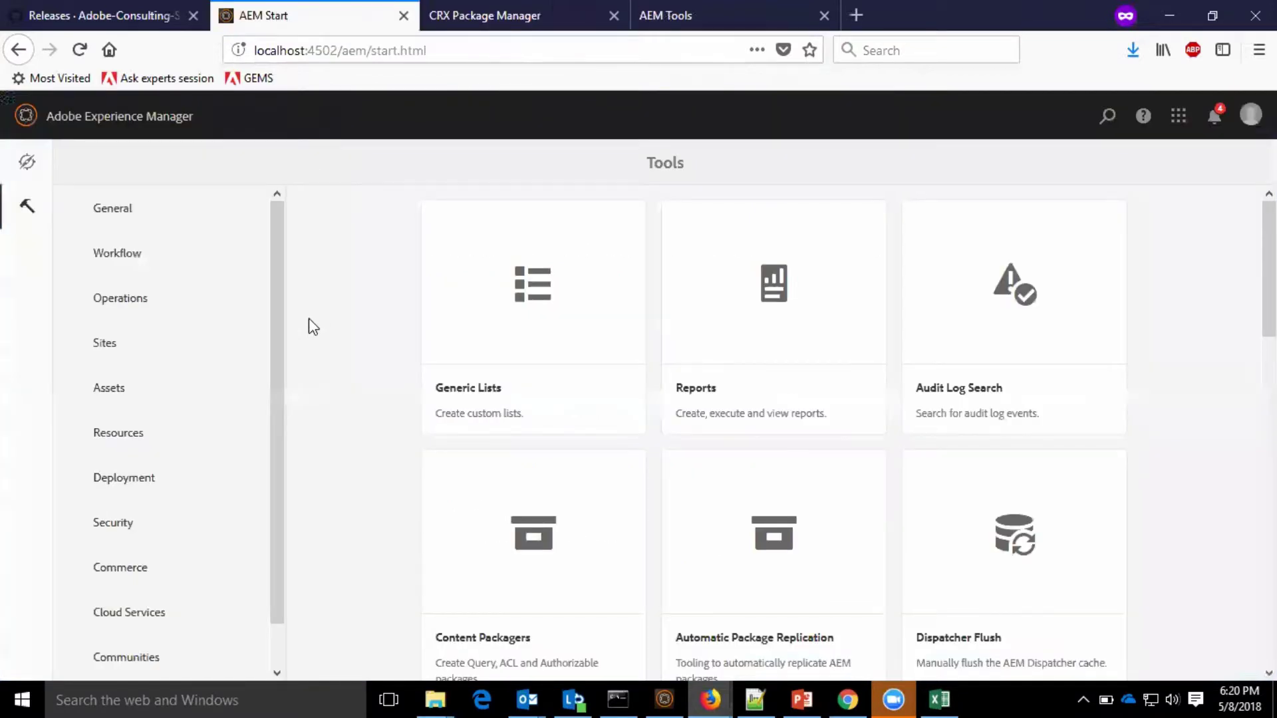
scroll(145, 637, "down", 1)
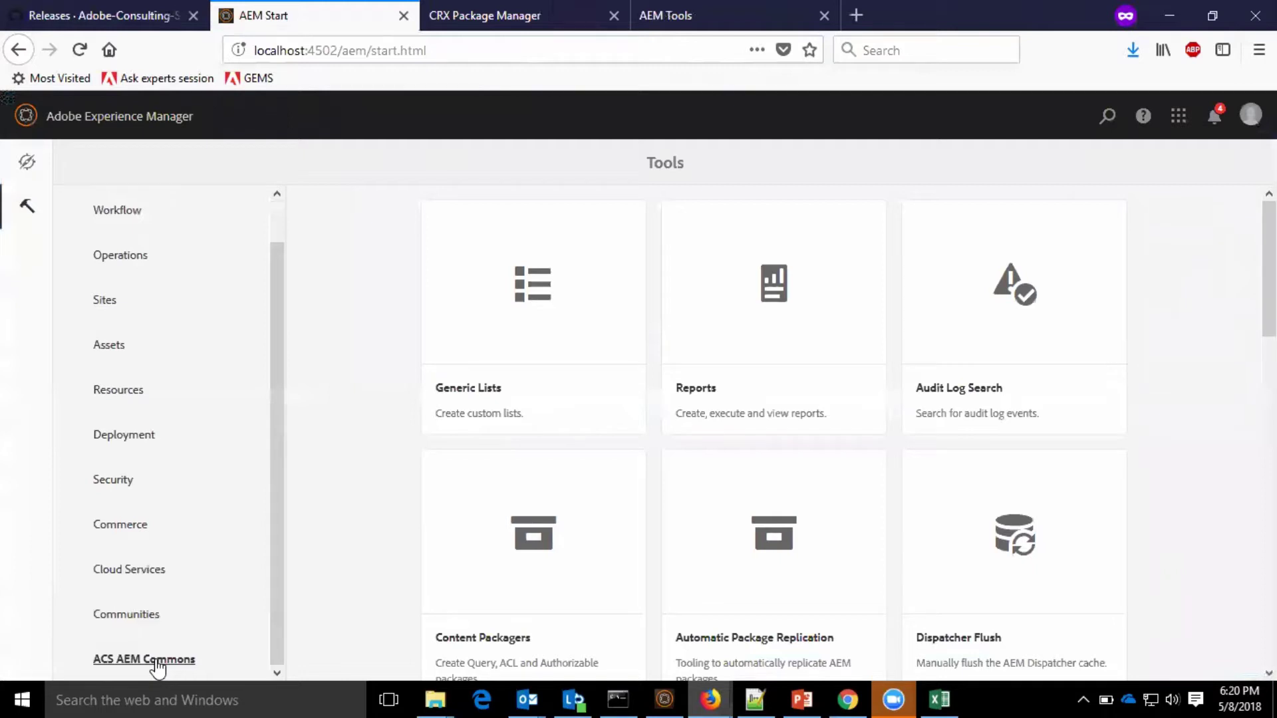
scroll(742, 533, "down", 5)
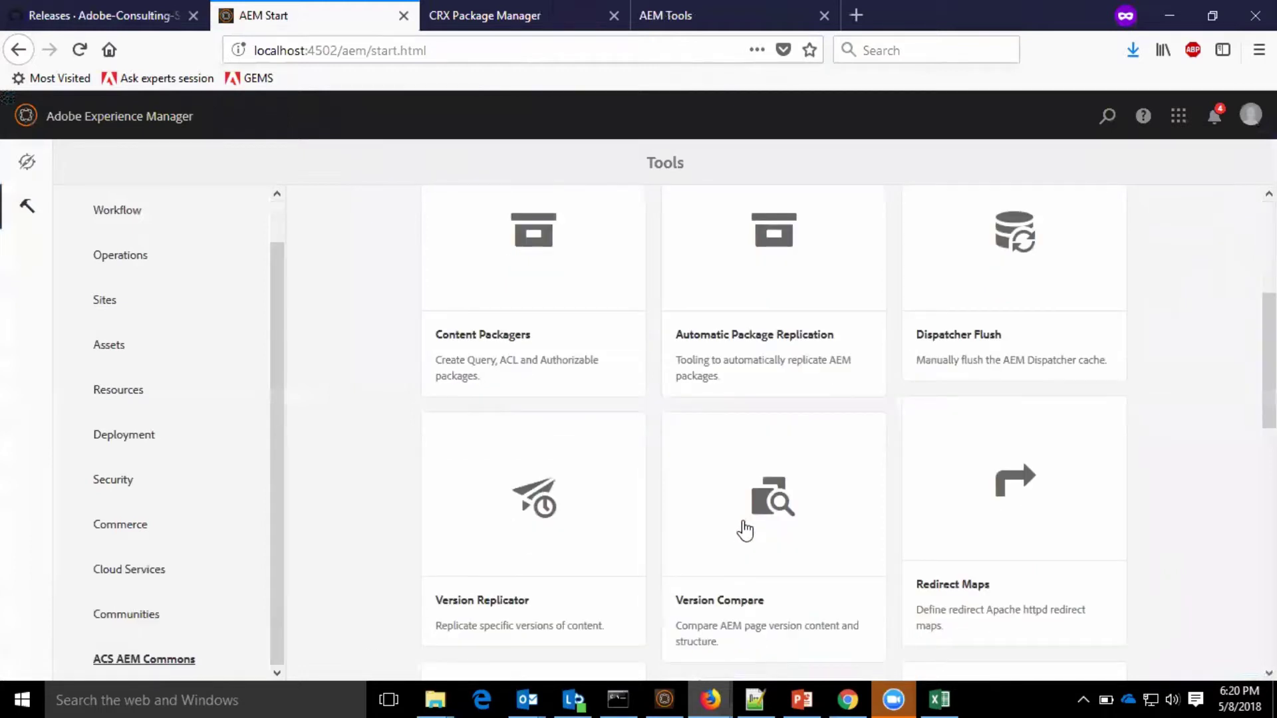
scroll(744, 546, "down", 2)
scroll(740, 541, "down", 2)
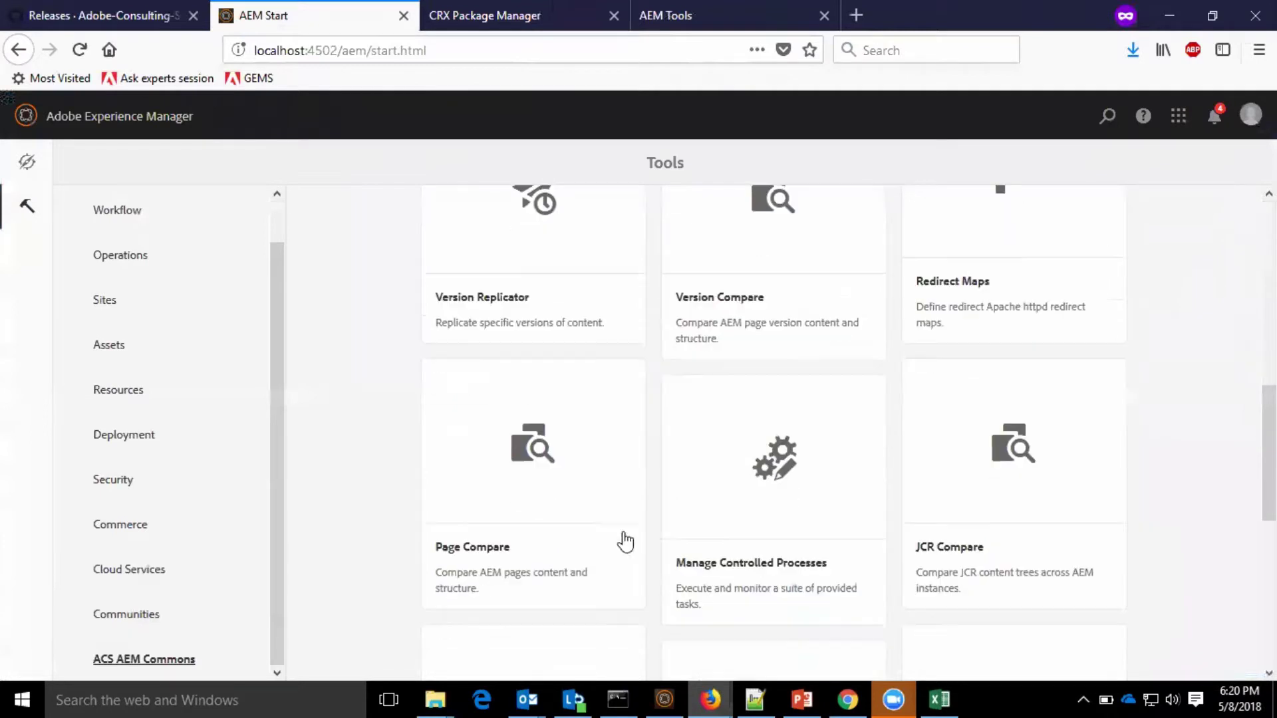
left_click(515, 499)
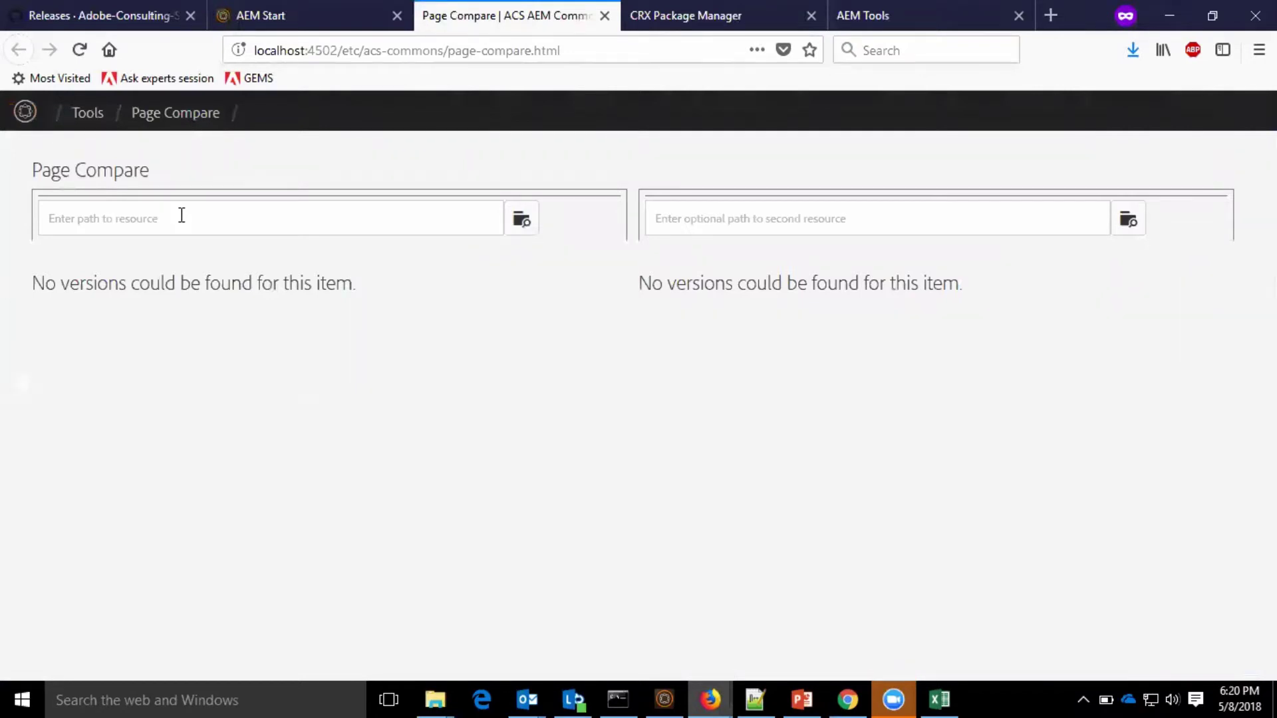
Step: Set the first path to content > We.Retail > Language Masters > English > Men
left_click(519, 220)
scroll(268, 496, "down", 1)
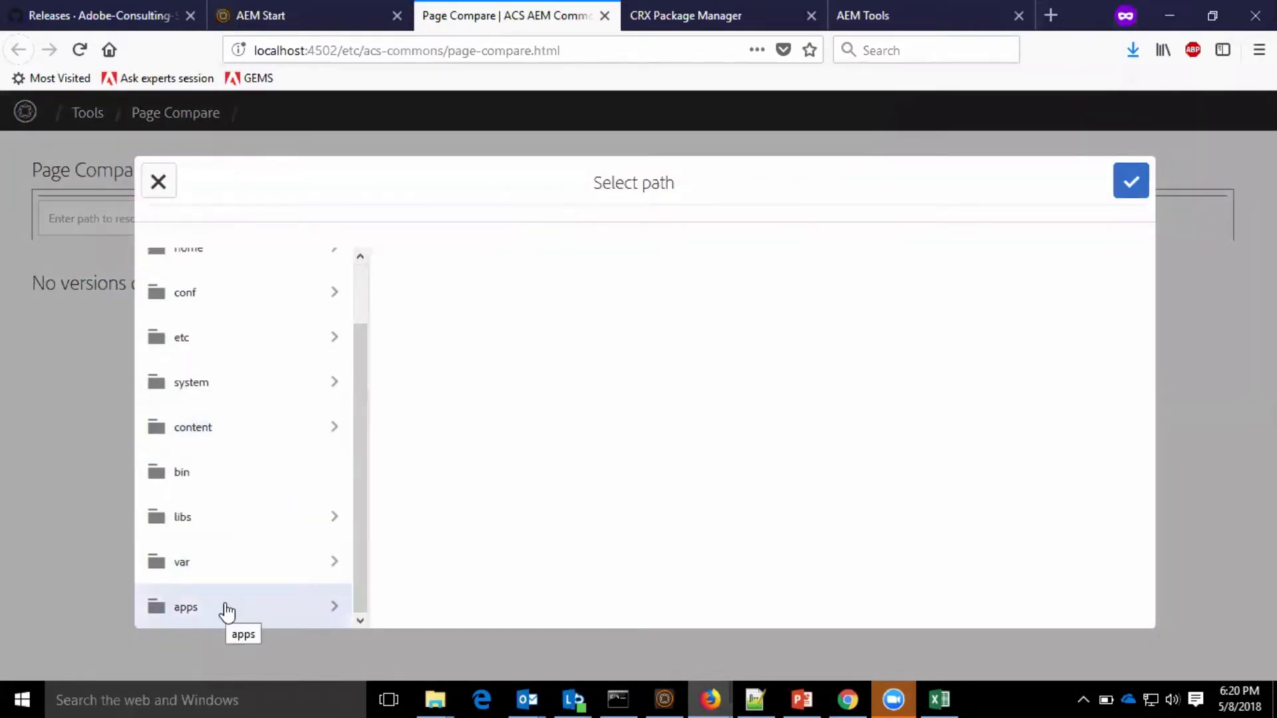
left_click(225, 428)
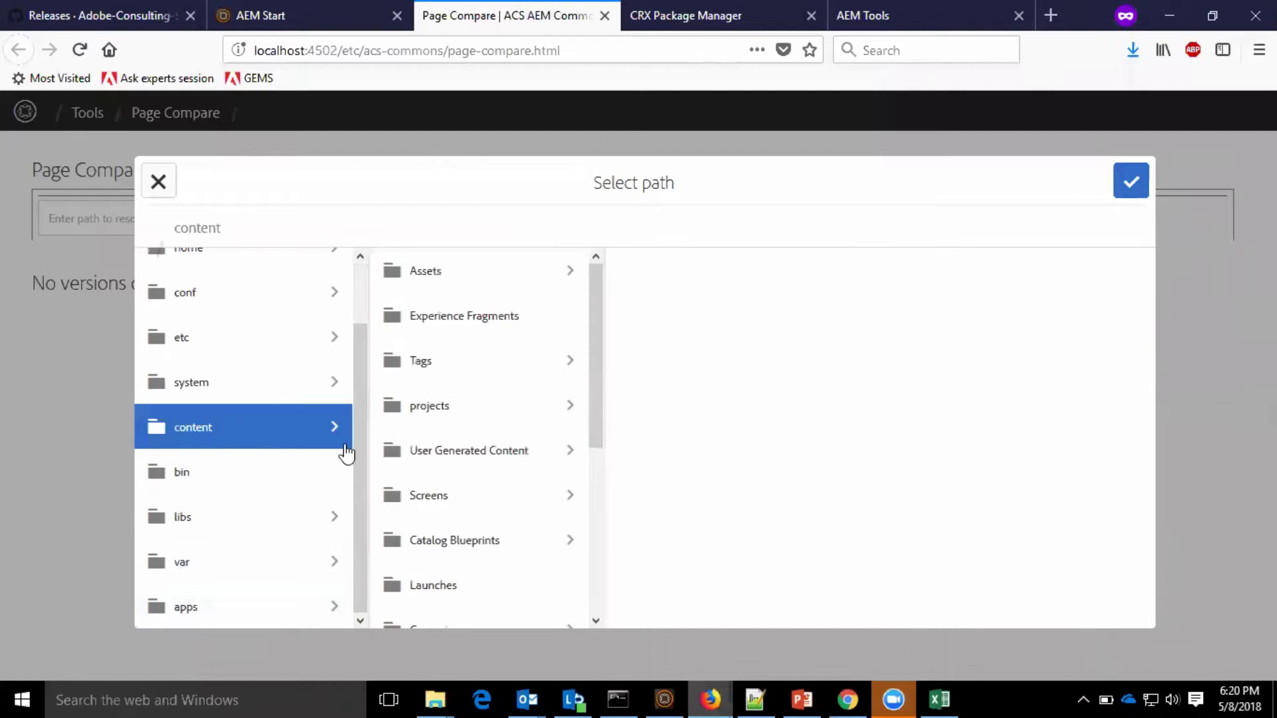
scroll(479, 542, "down", 5)
left_click(461, 608)
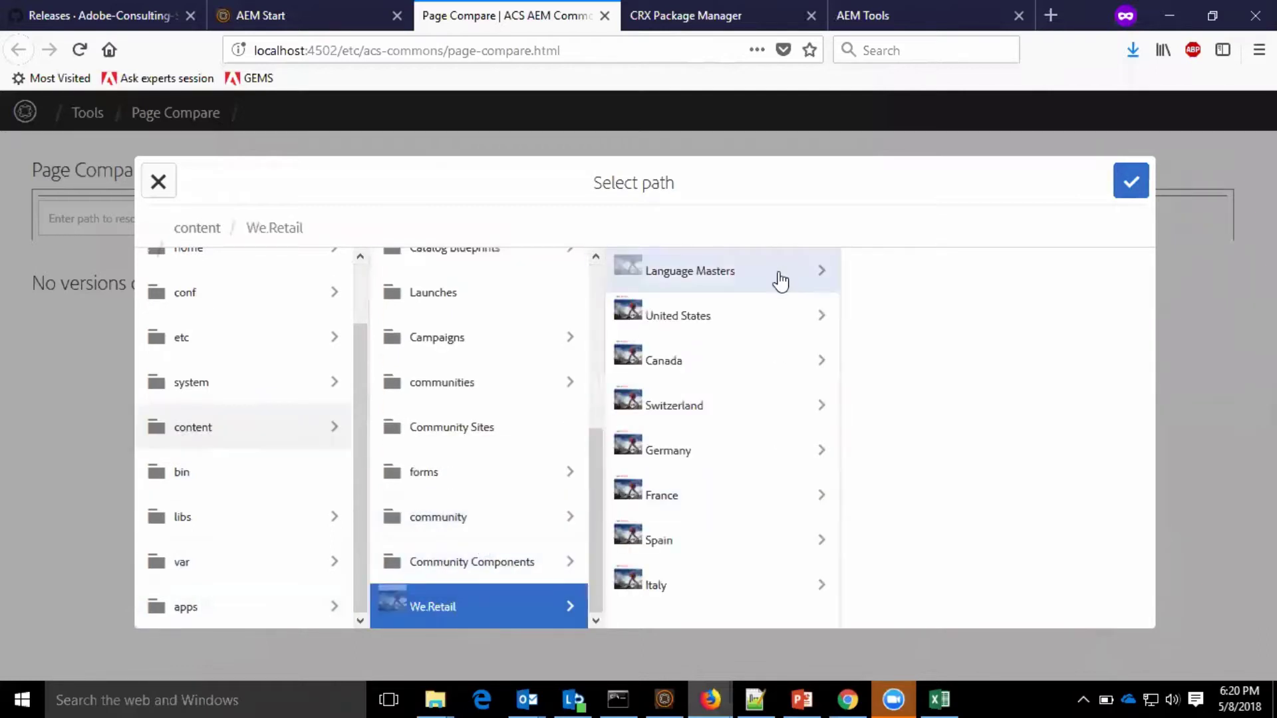
left_click(725, 278)
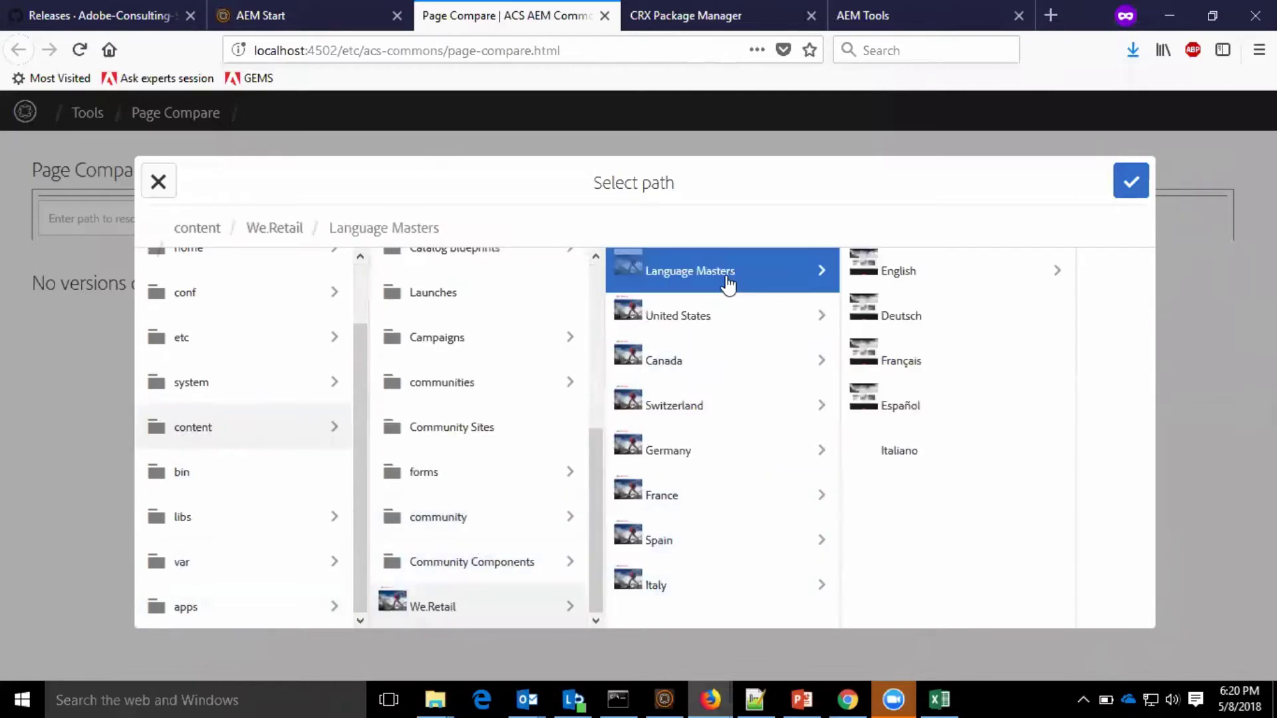
left_click(897, 280)
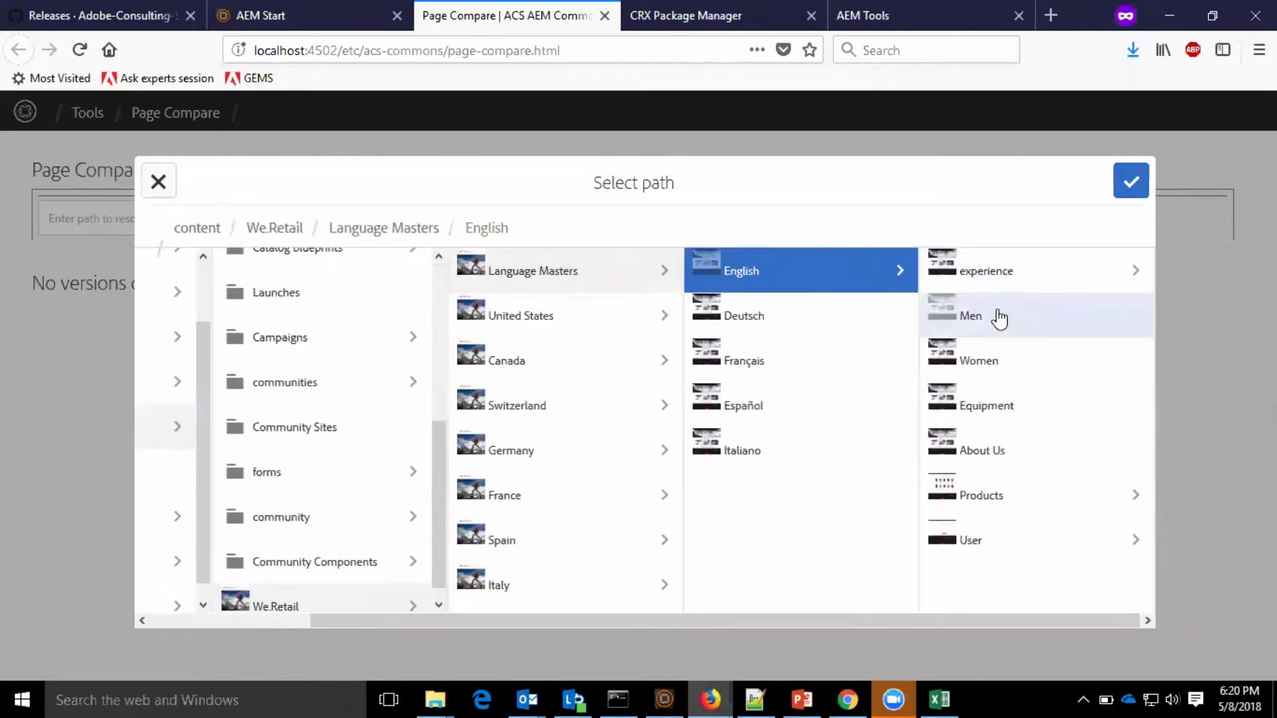
left_click(997, 318)
left_click(1137, 186)
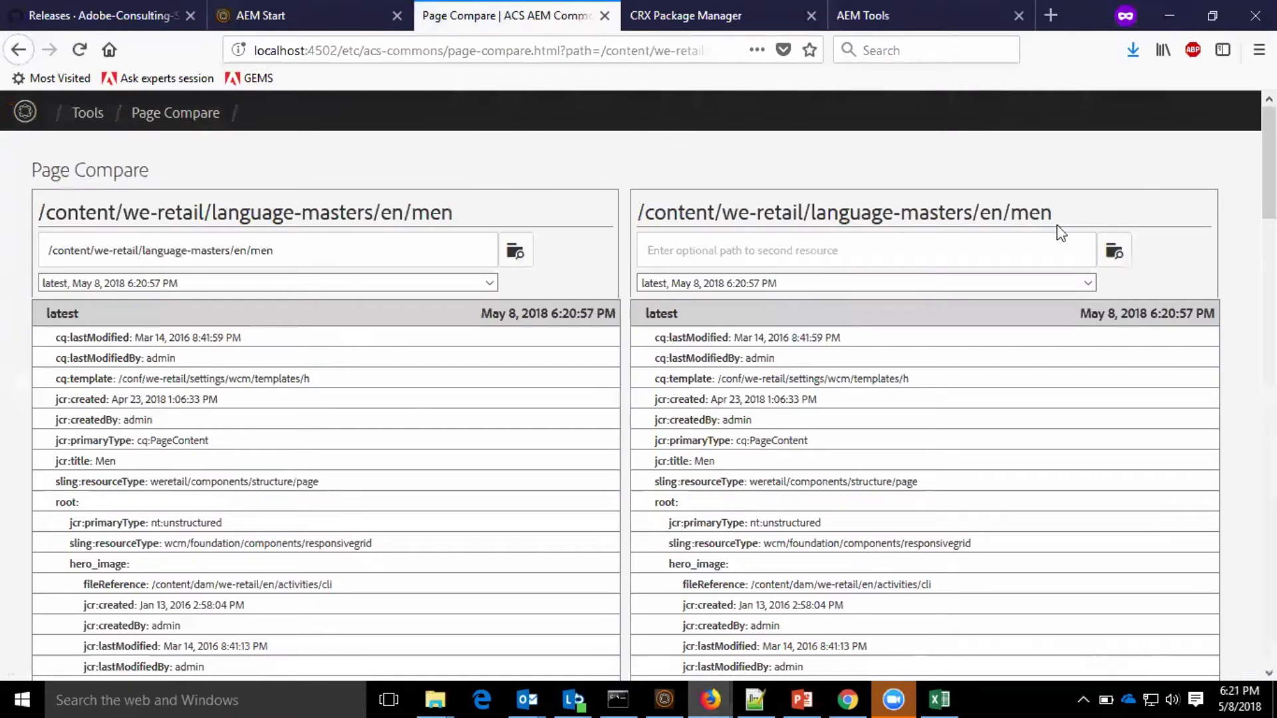
Step: Check that both panels show /content/en/men at its latest May 8, 2018 version
left_click_drag(459, 223, 365, 214)
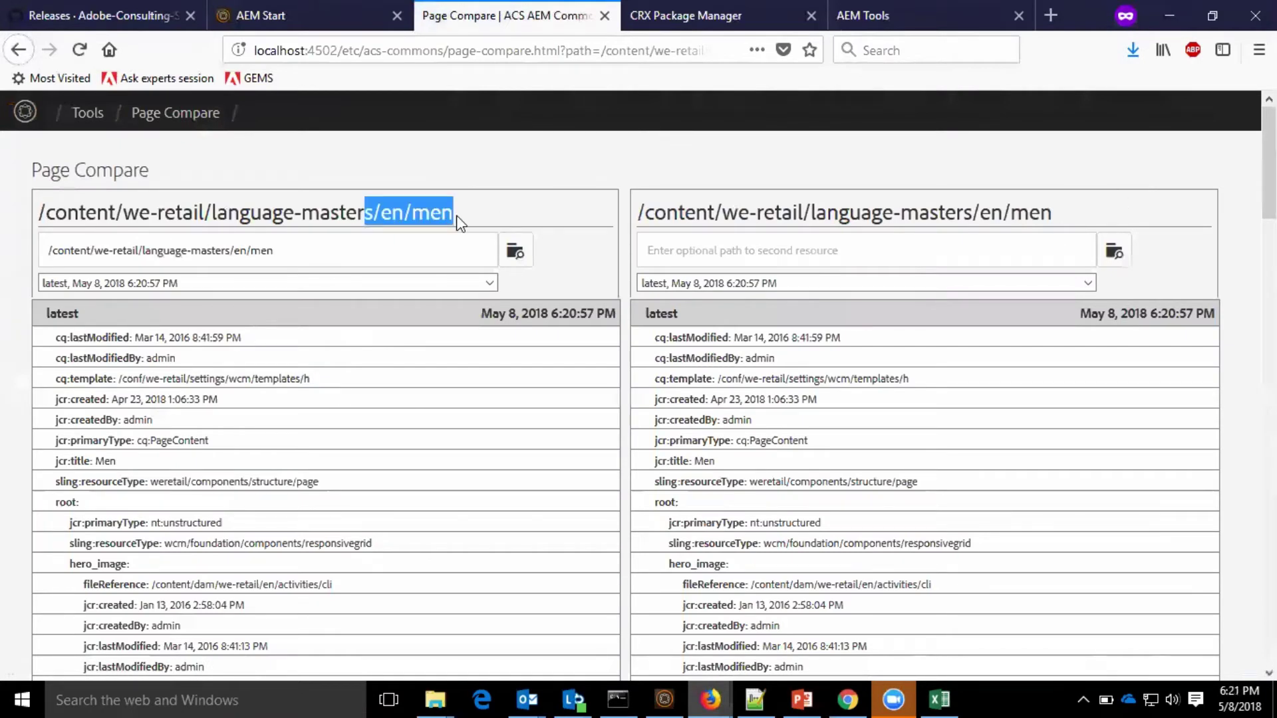
scroll(234, 206, "down", 3)
scroll(234, 207, "up", 3)
left_click(878, 214)
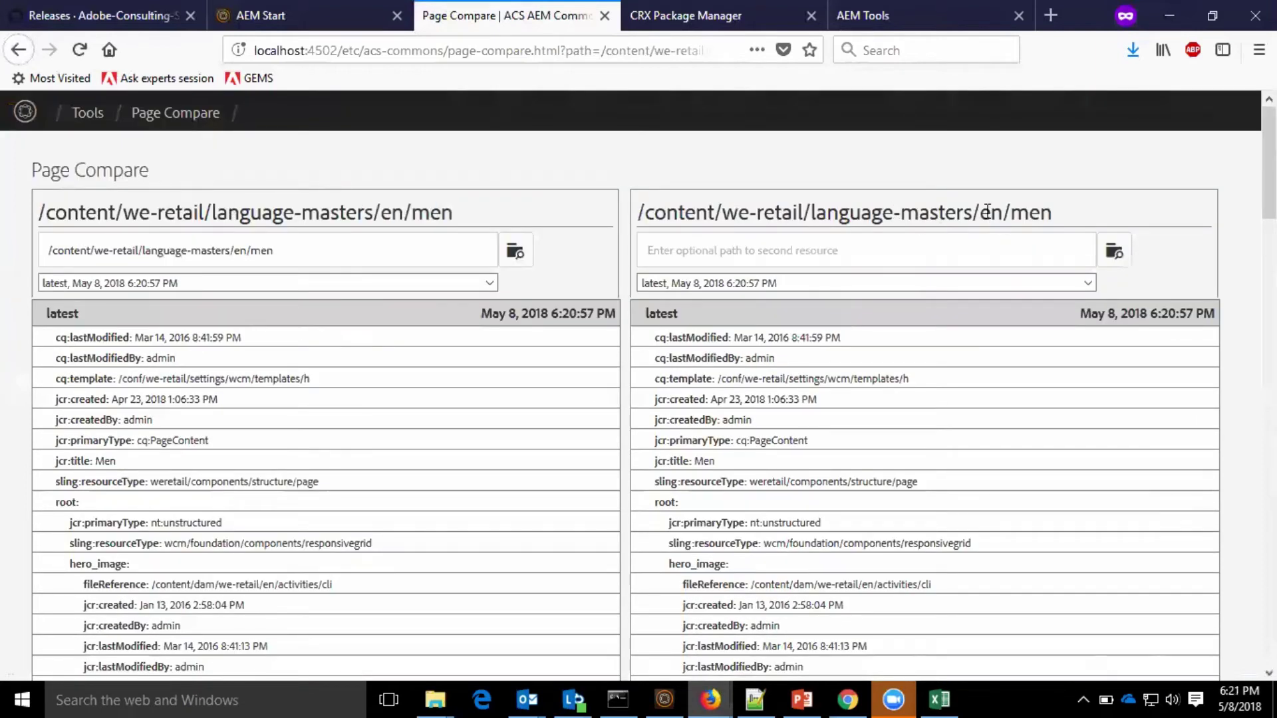
Step: Set the second path to content > We.Retail > Language Masters > English > Women
left_click(1115, 256)
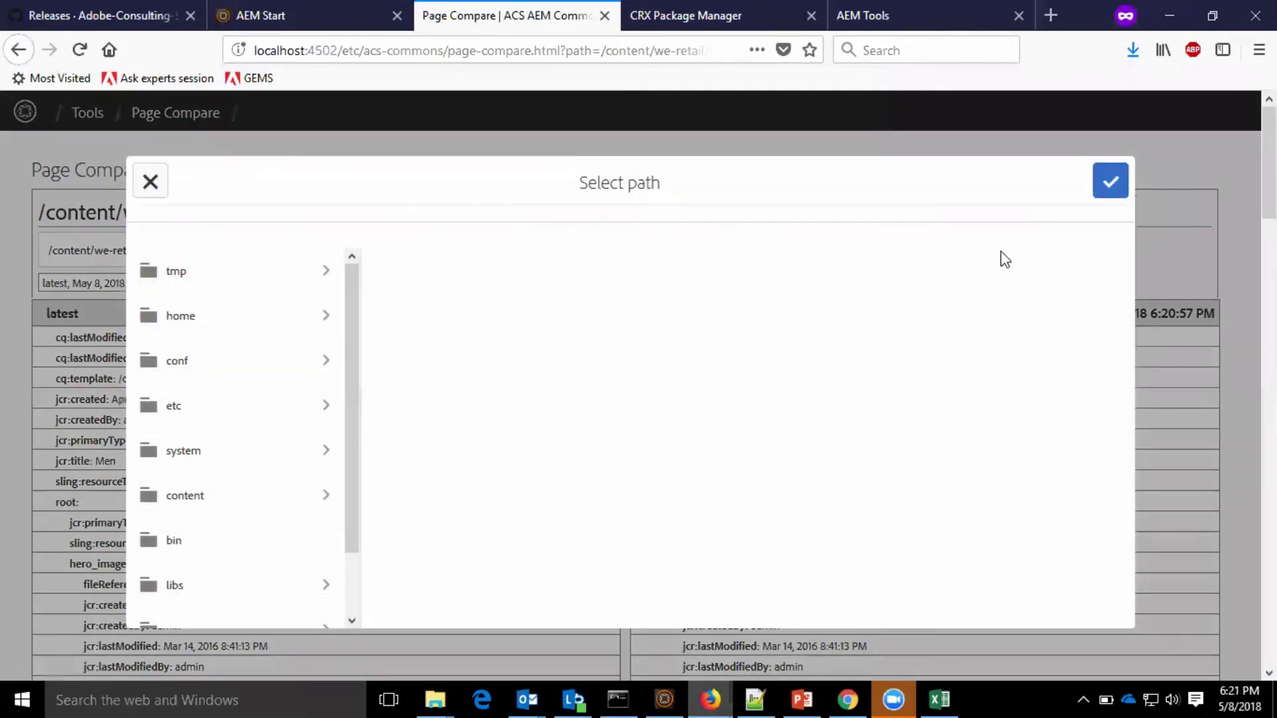
left_click(256, 507)
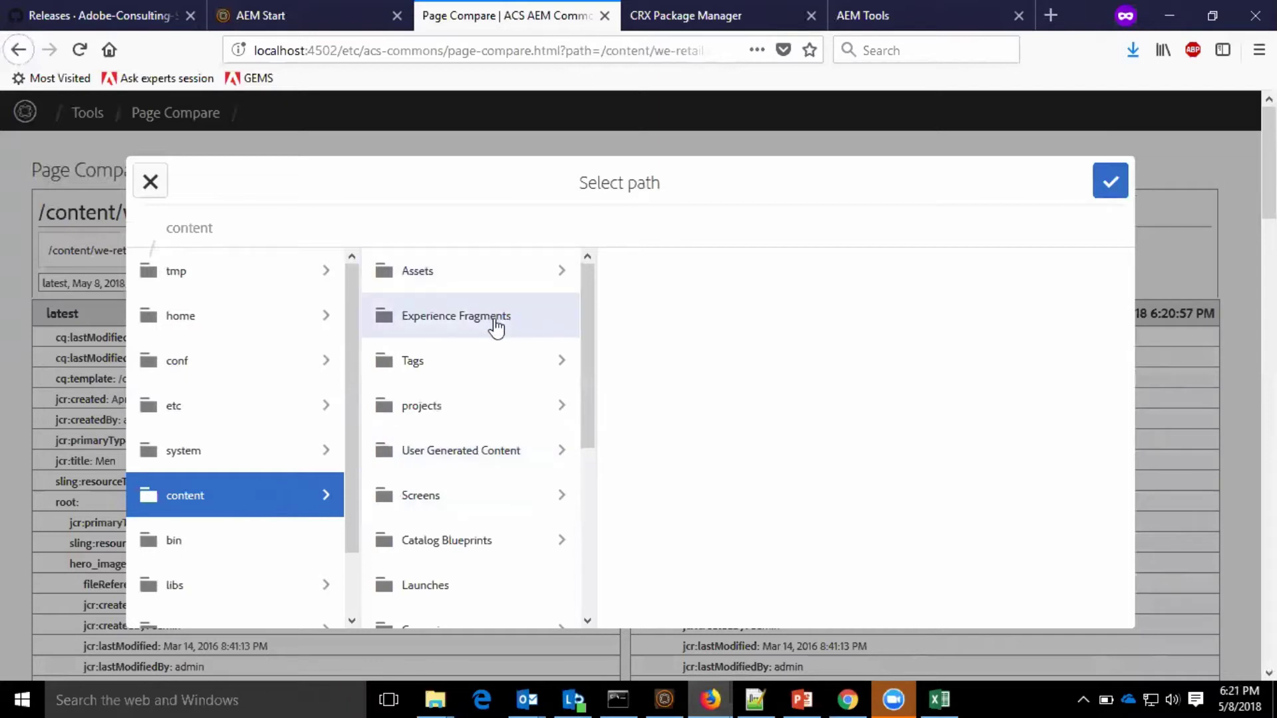
scroll(498, 529, "down", 5)
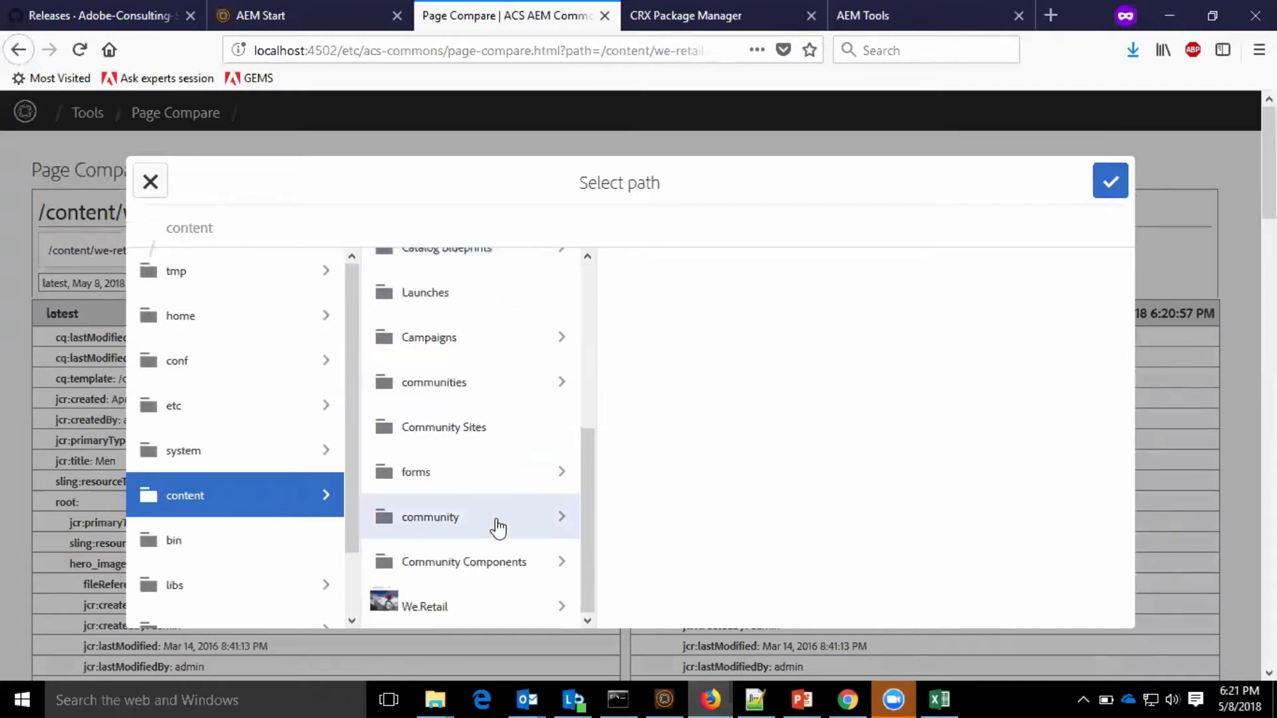
scroll(496, 529, "up", 5)
scroll(495, 532, "down", 5)
left_click(476, 604)
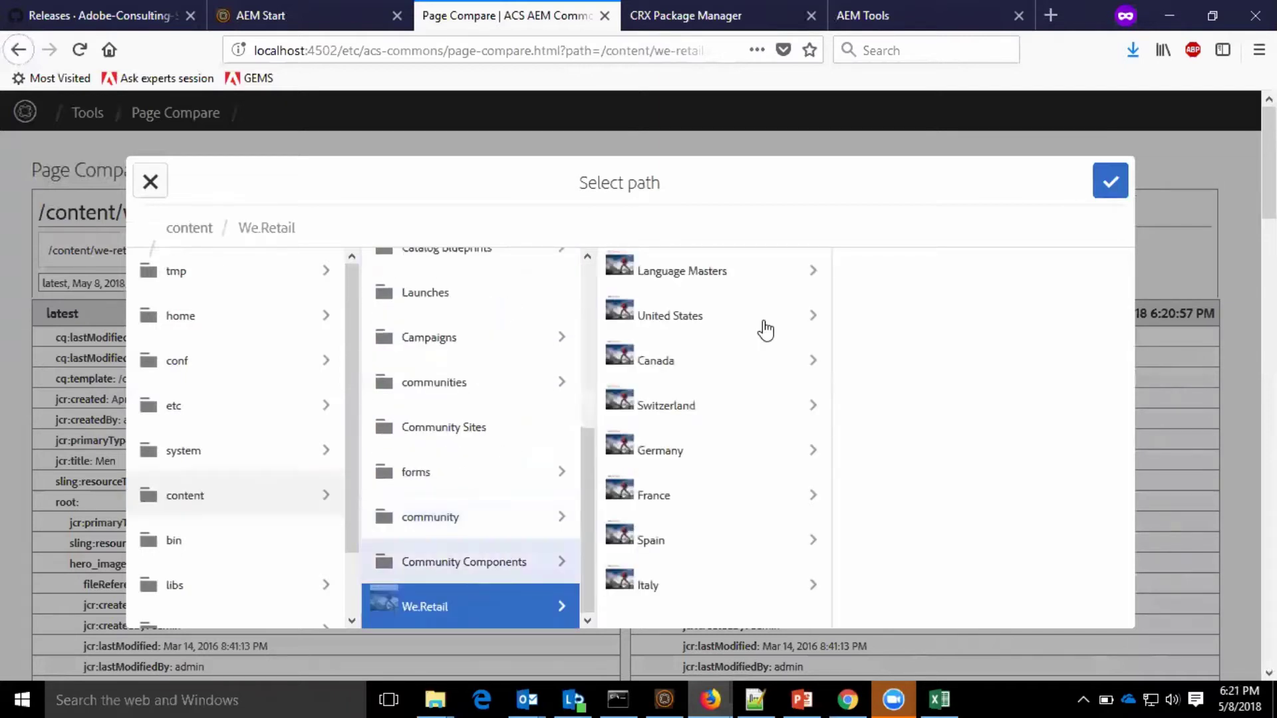
left_click(753, 284)
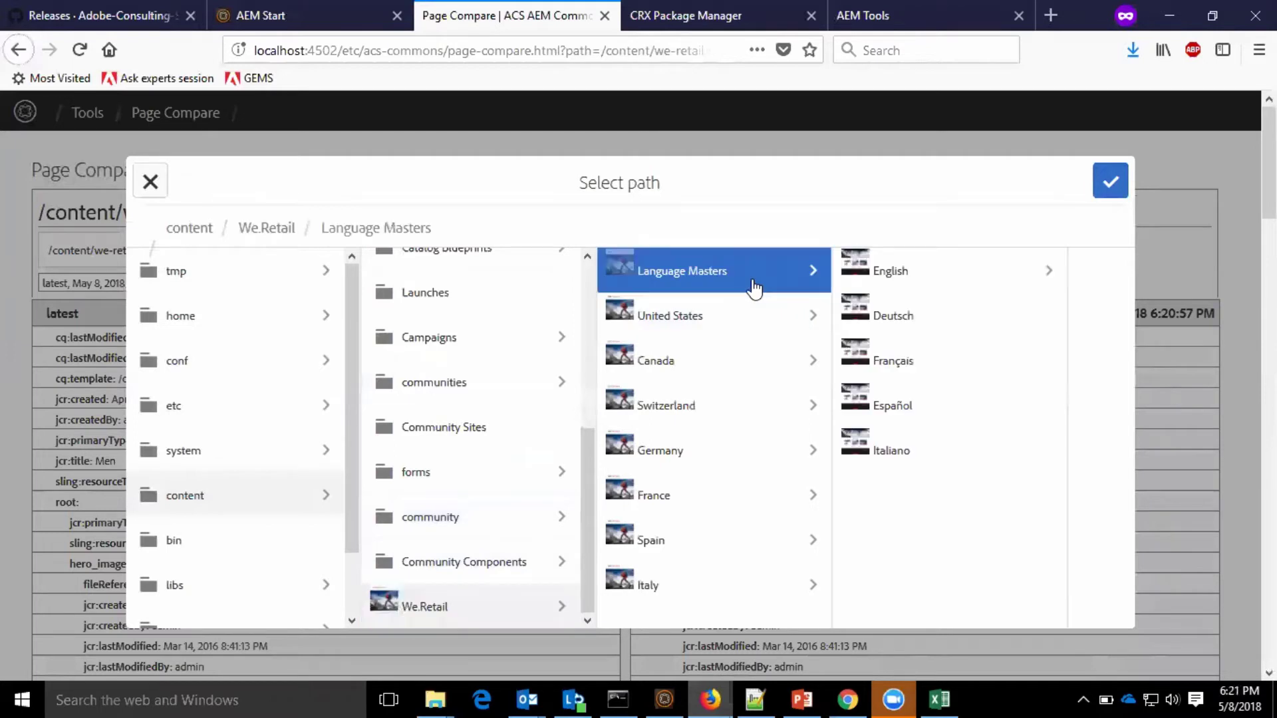
left_click(912, 273)
left_click(976, 360)
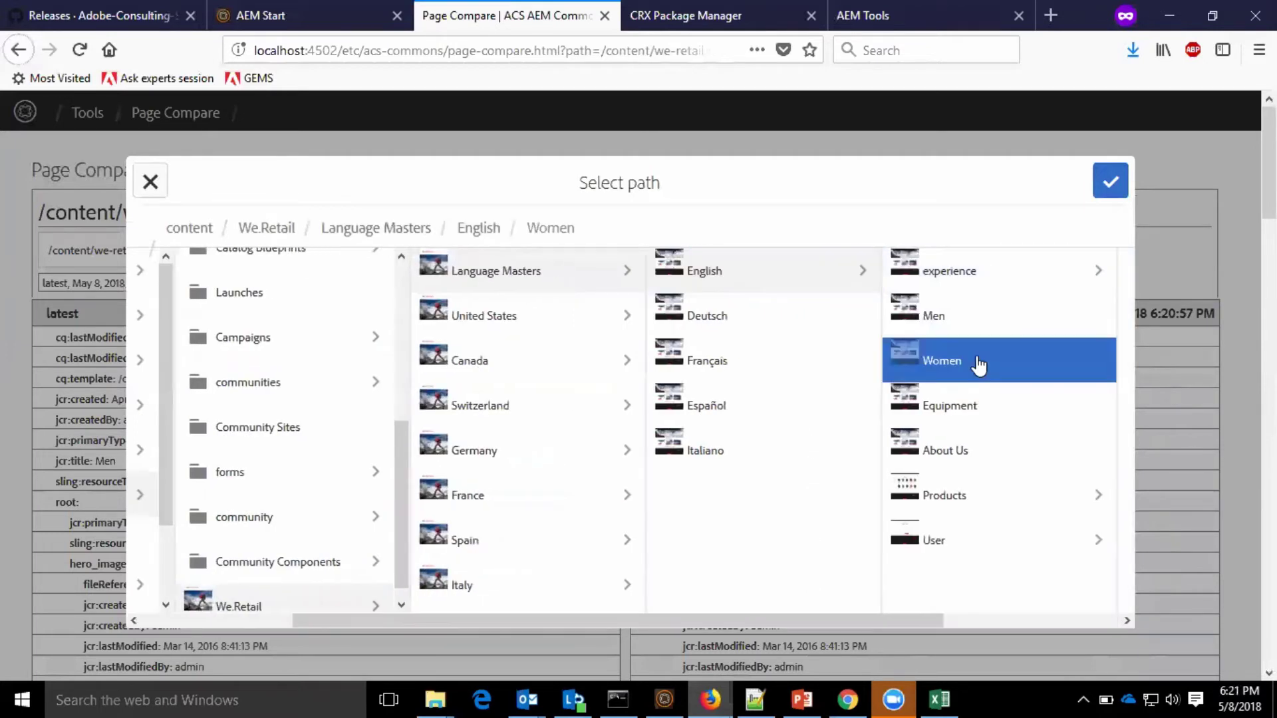
left_click(1110, 183)
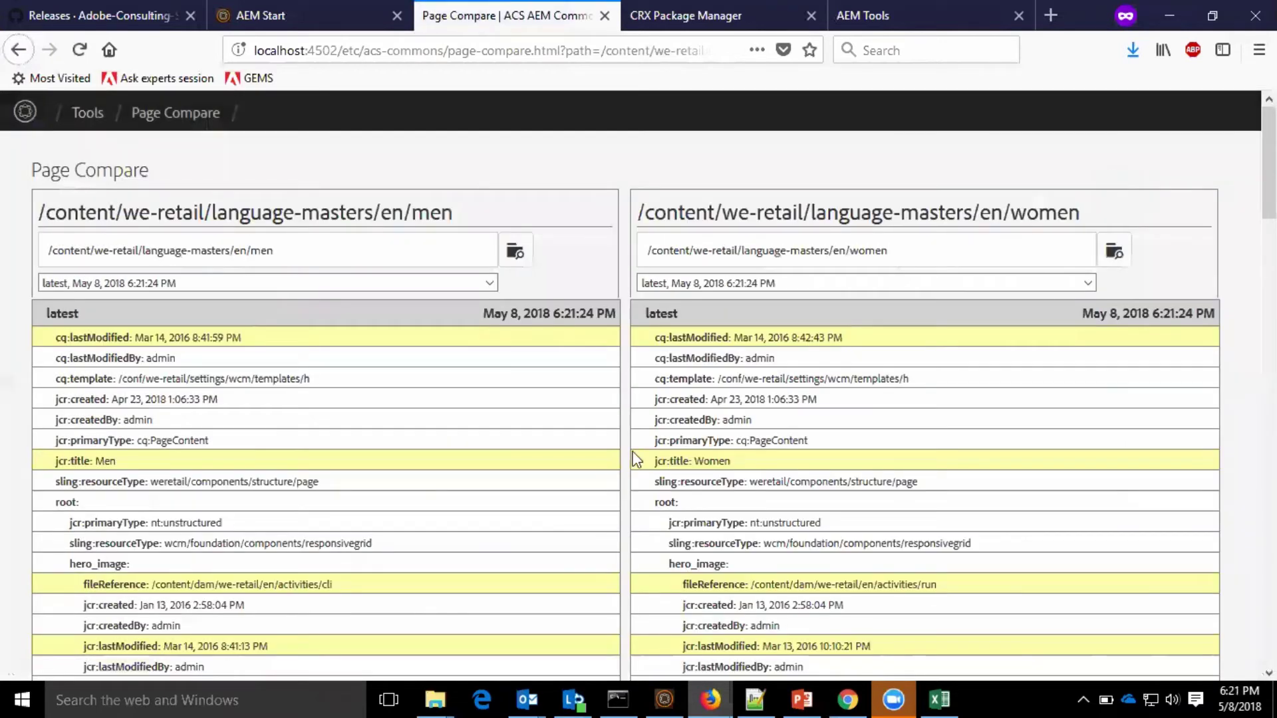
Step: Select the yellow differing rows: cq:lastModified, jcr:title Men, and hero image fileReference and jcr:lastModified
scroll(488, 416, "down", 5)
scroll(488, 416, "up", 5)
left_click_drag(56, 338, 277, 351)
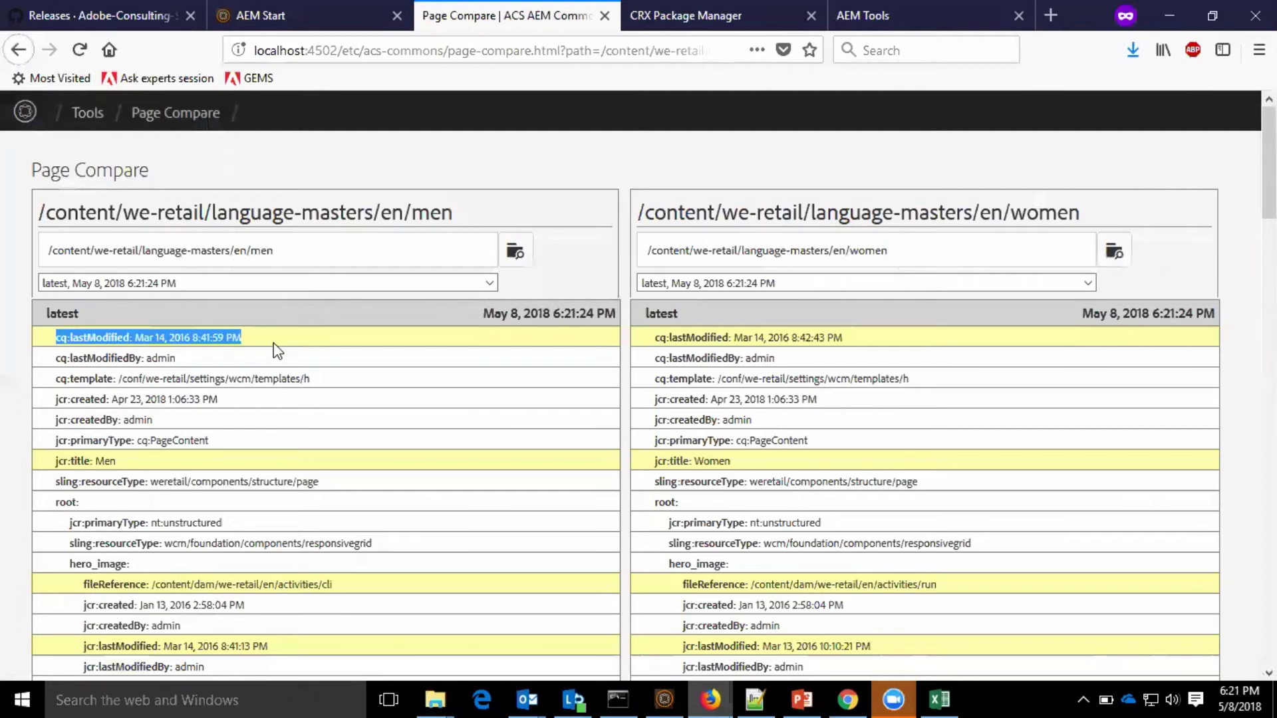
scroll(258, 426, "down", 1)
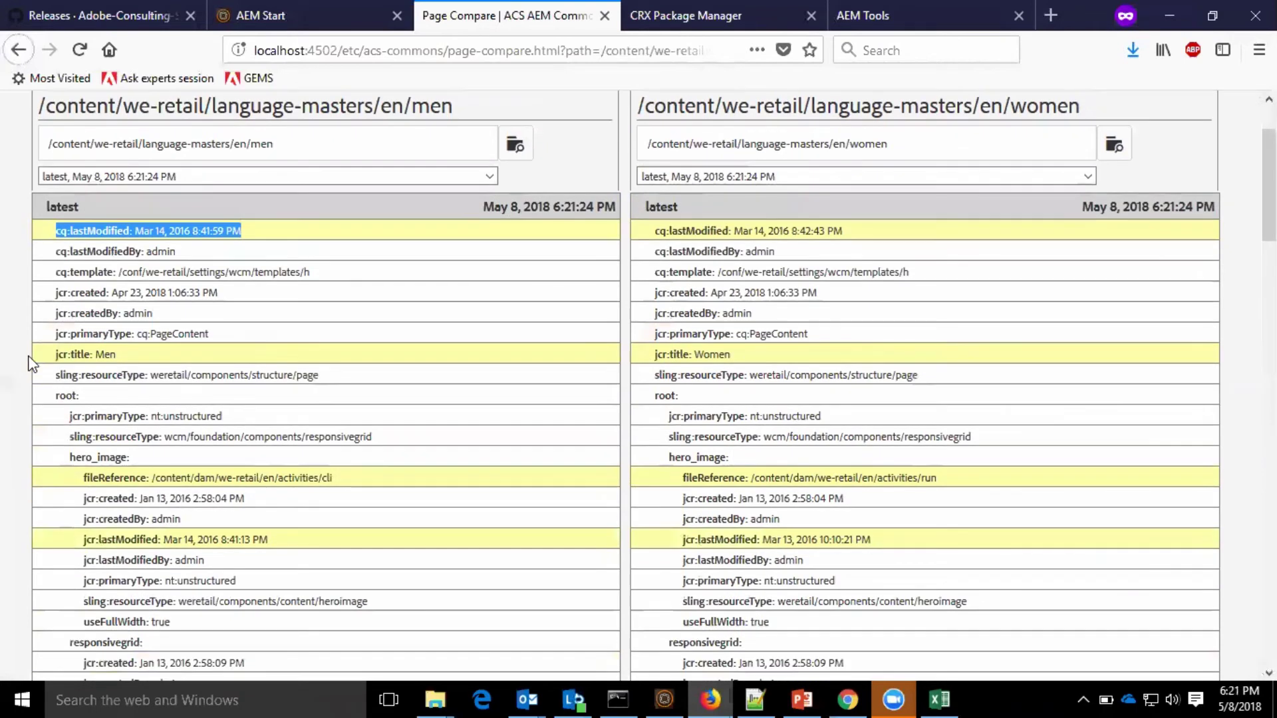
left_click_drag(43, 352, 169, 357)
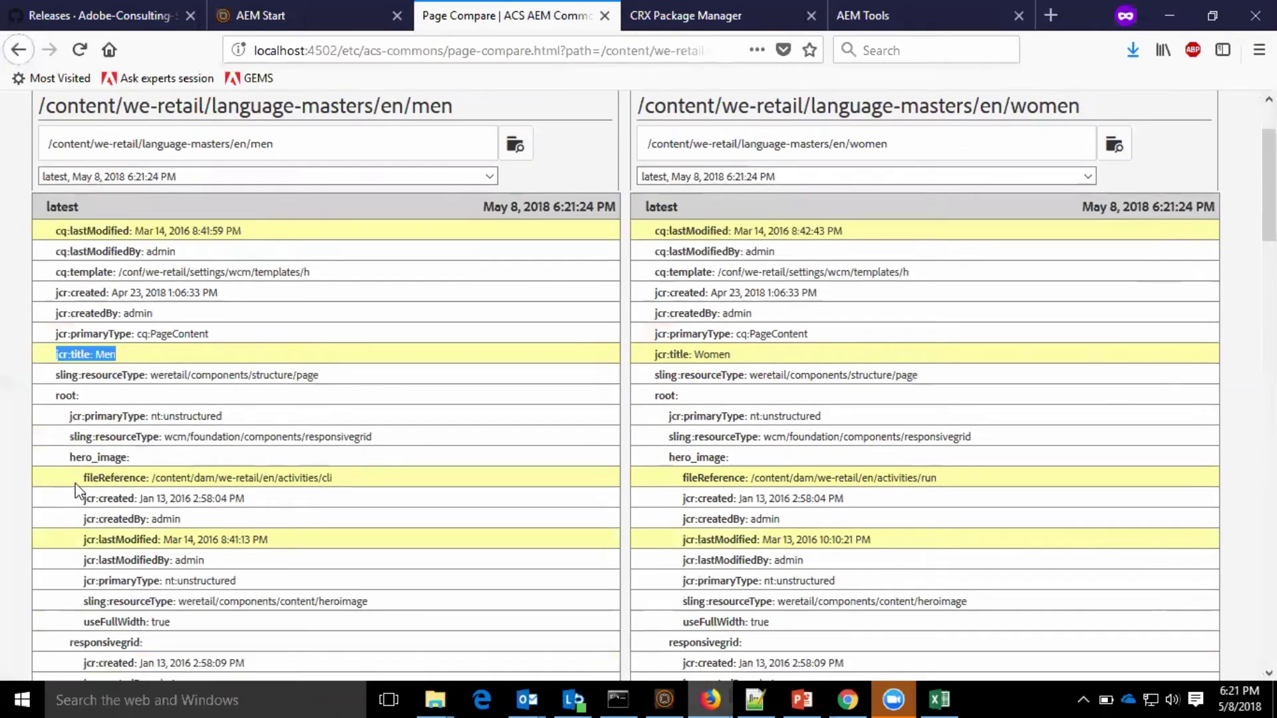
left_click_drag(81, 478, 365, 485)
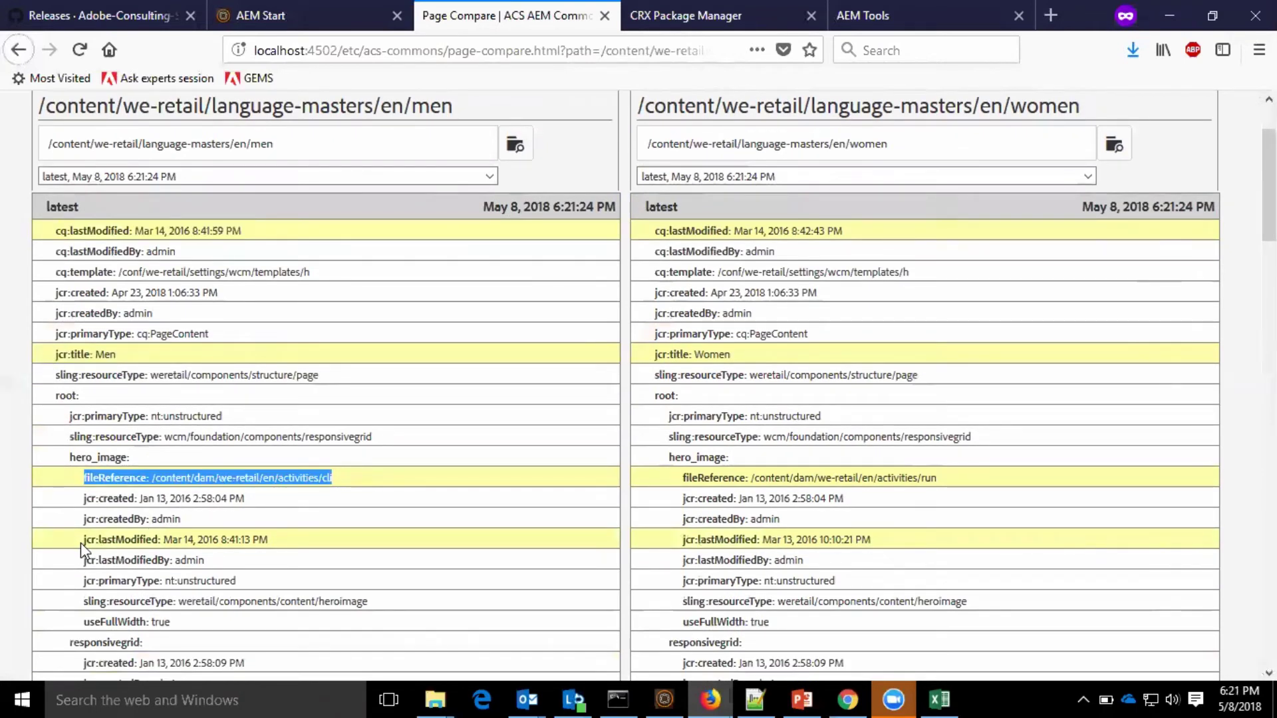
left_click_drag(82, 539, 294, 543)
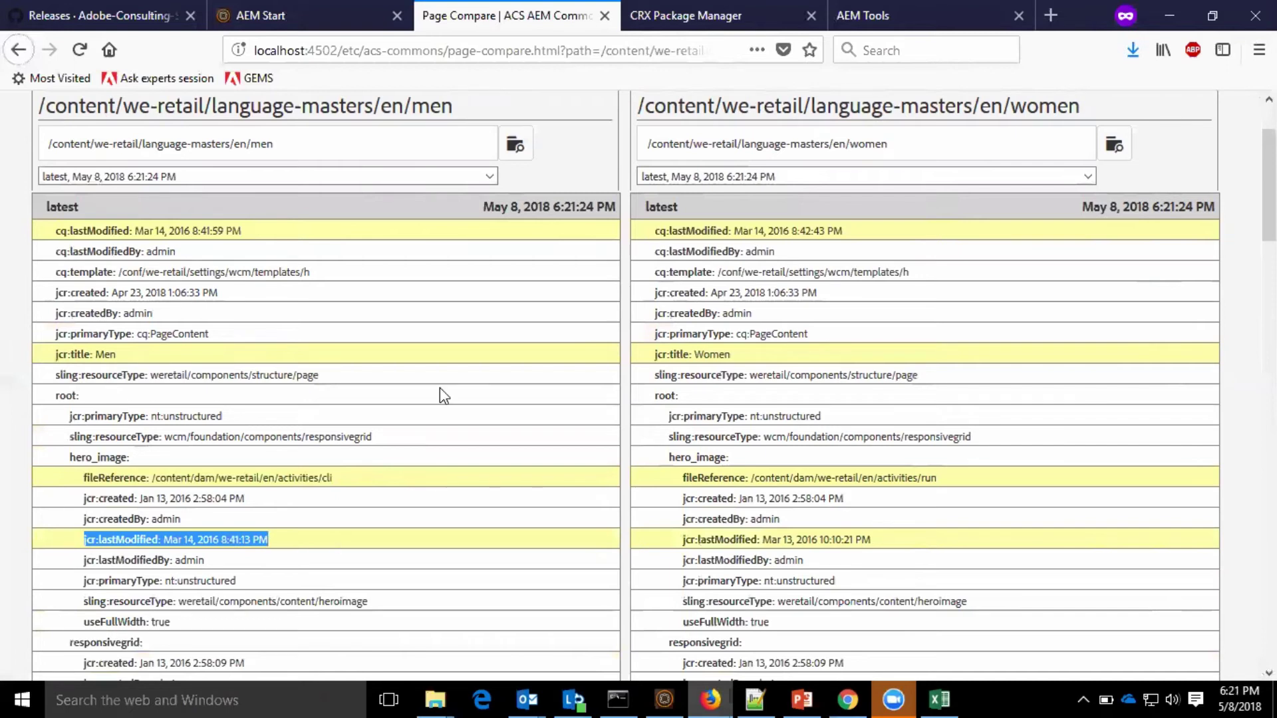
Step: Select the differing pages line and button jcr:created and jcr:lastModified rows, then scroll the comparison
scroll(440, 388, "down", 5)
scroll(440, 388, "down", 6)
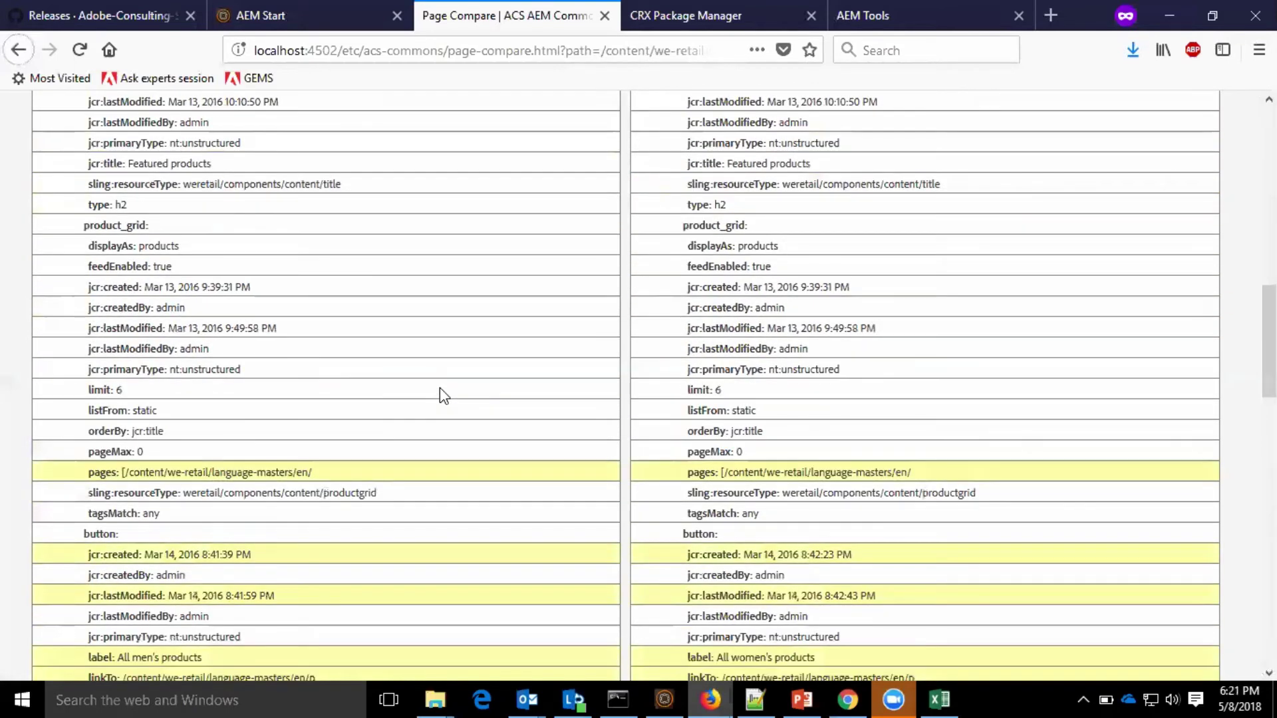
scroll(440, 393, "down", 3)
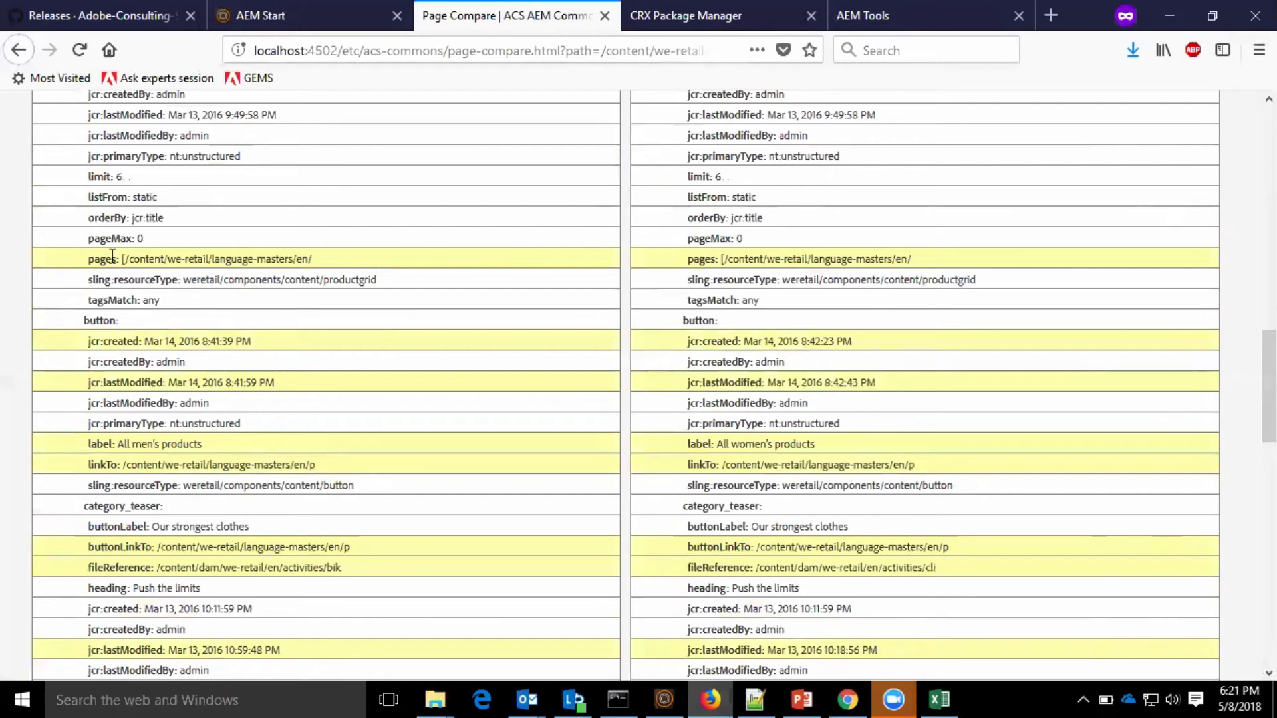
left_click_drag(88, 259, 337, 266)
left_click_drag(86, 340, 177, 349)
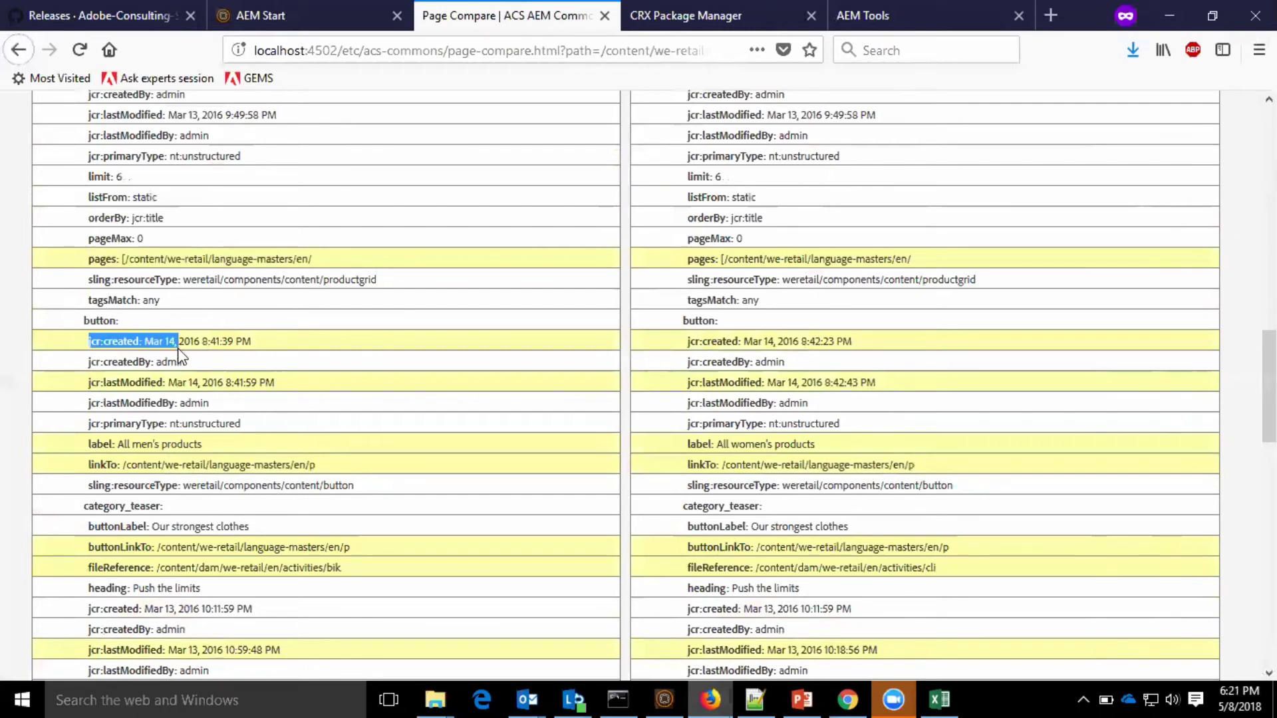
left_click_drag(87, 382, 187, 402)
scroll(276, 499, "down", 6)
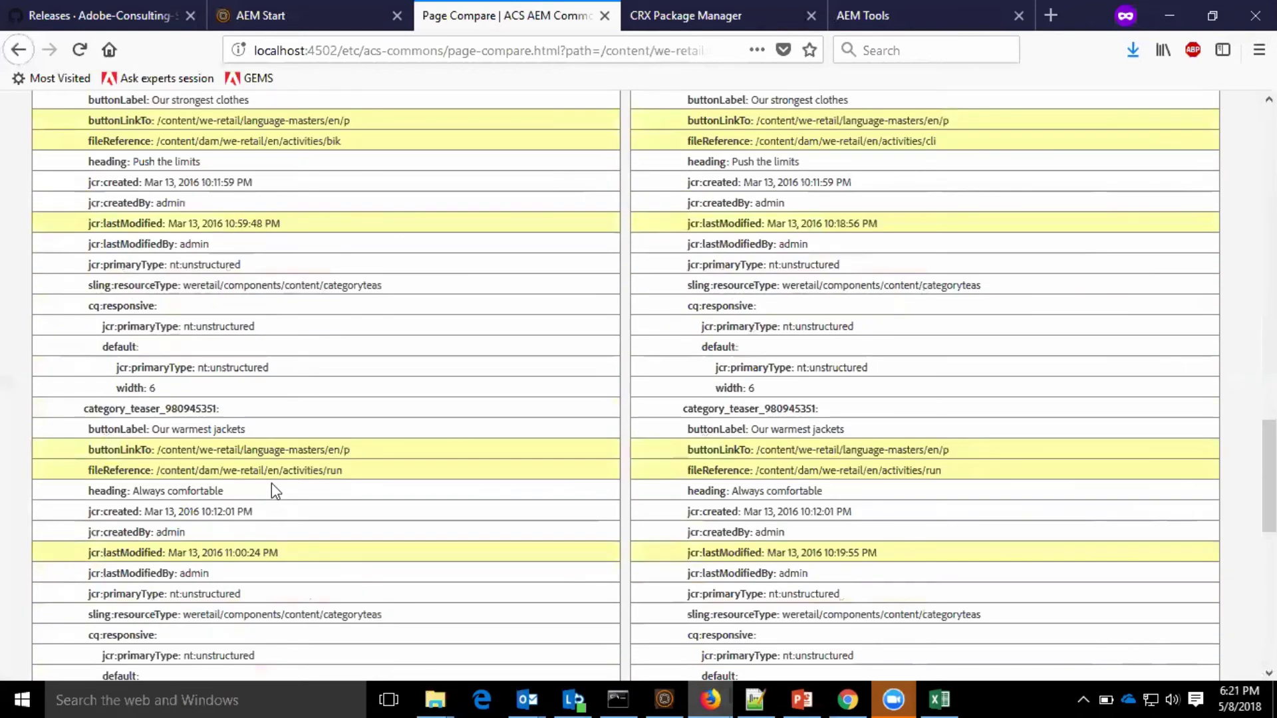
scroll(271, 483, "down", 9)
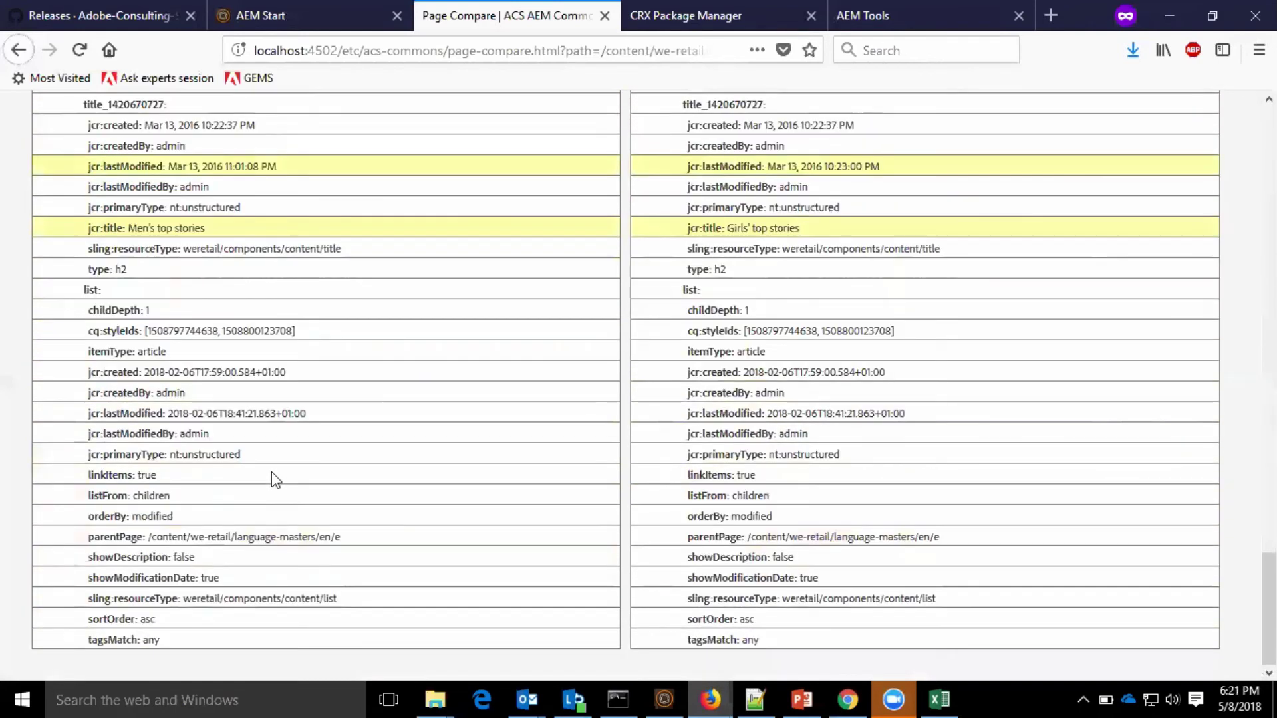
scroll(272, 479, "up", 20)
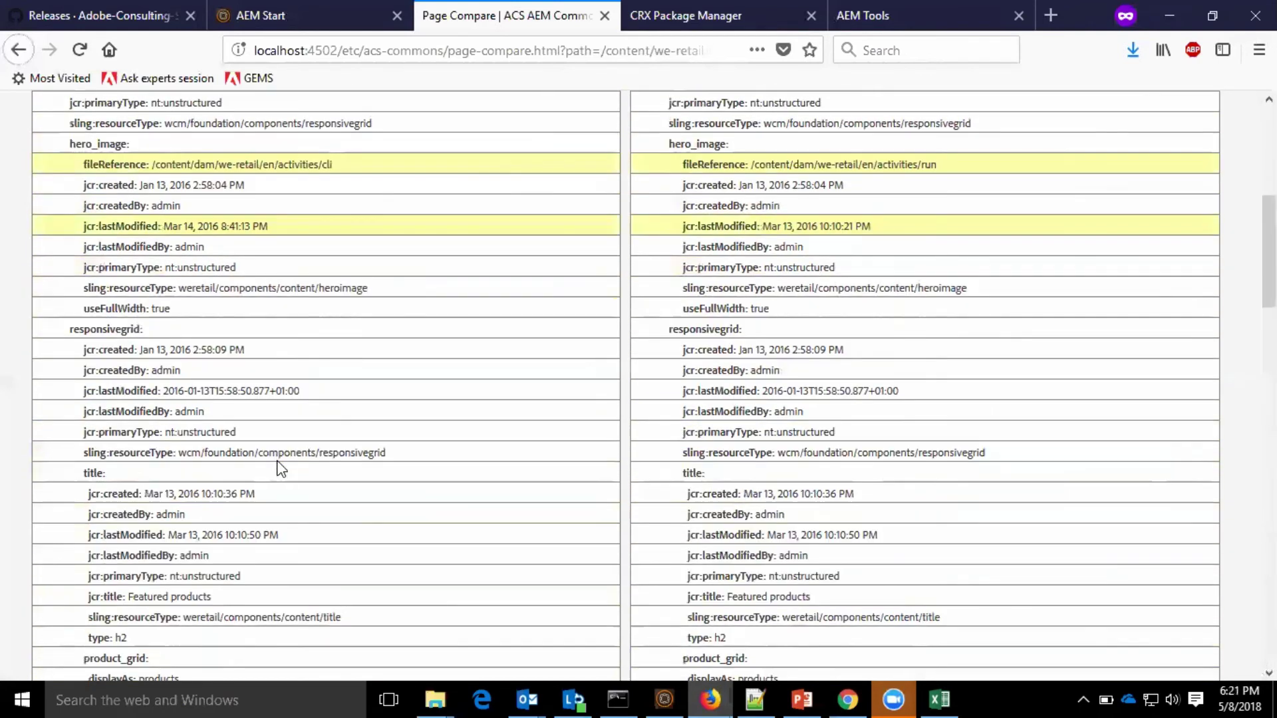
scroll(278, 462, "up", 6)
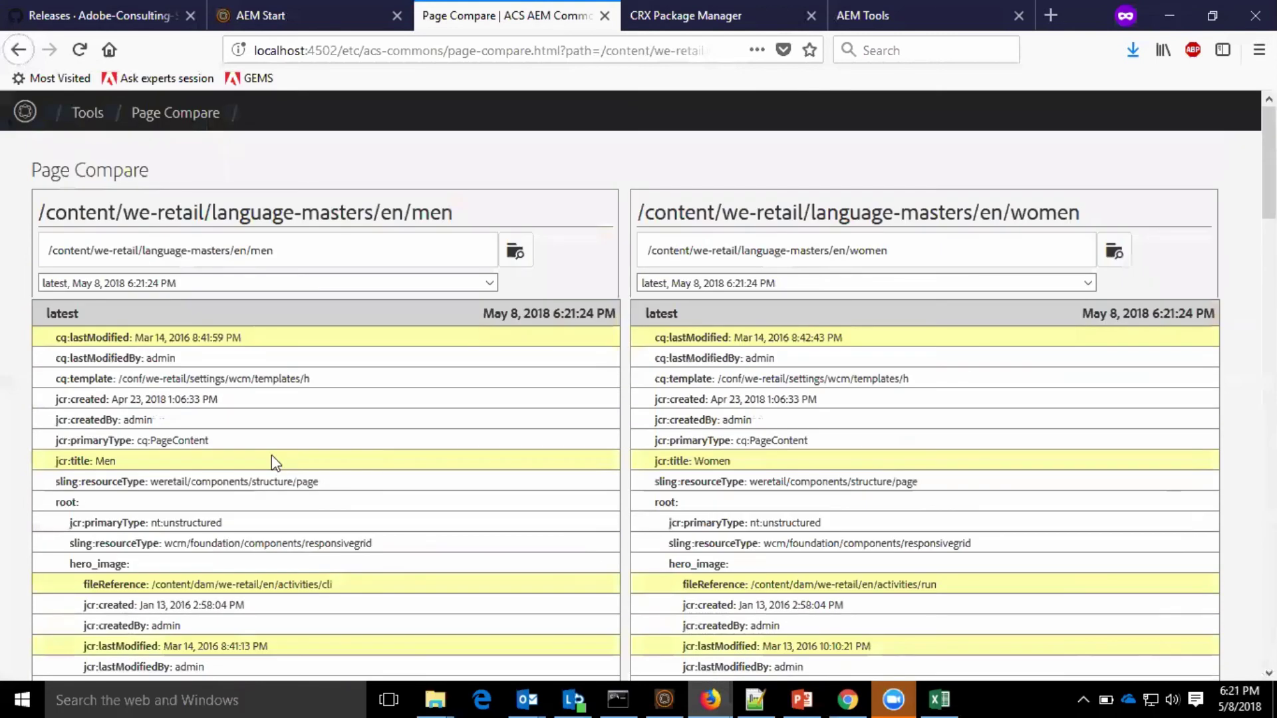
scroll(271, 449, "down", 2)
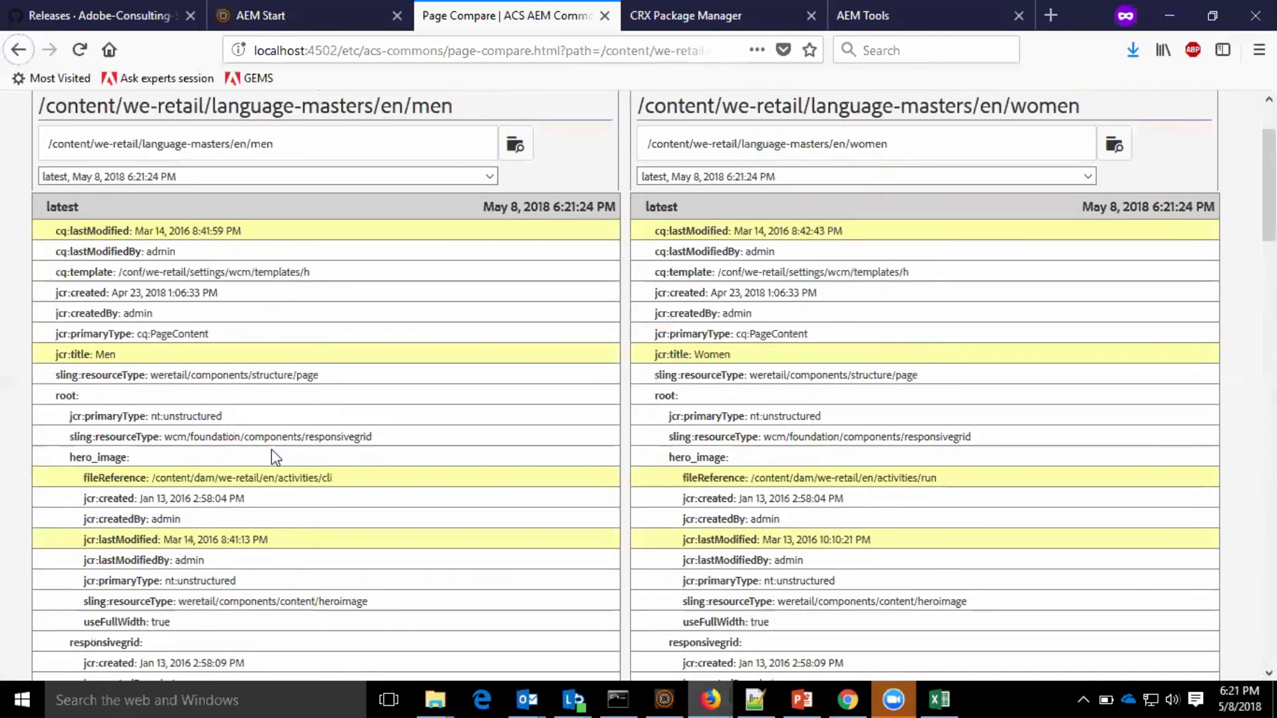